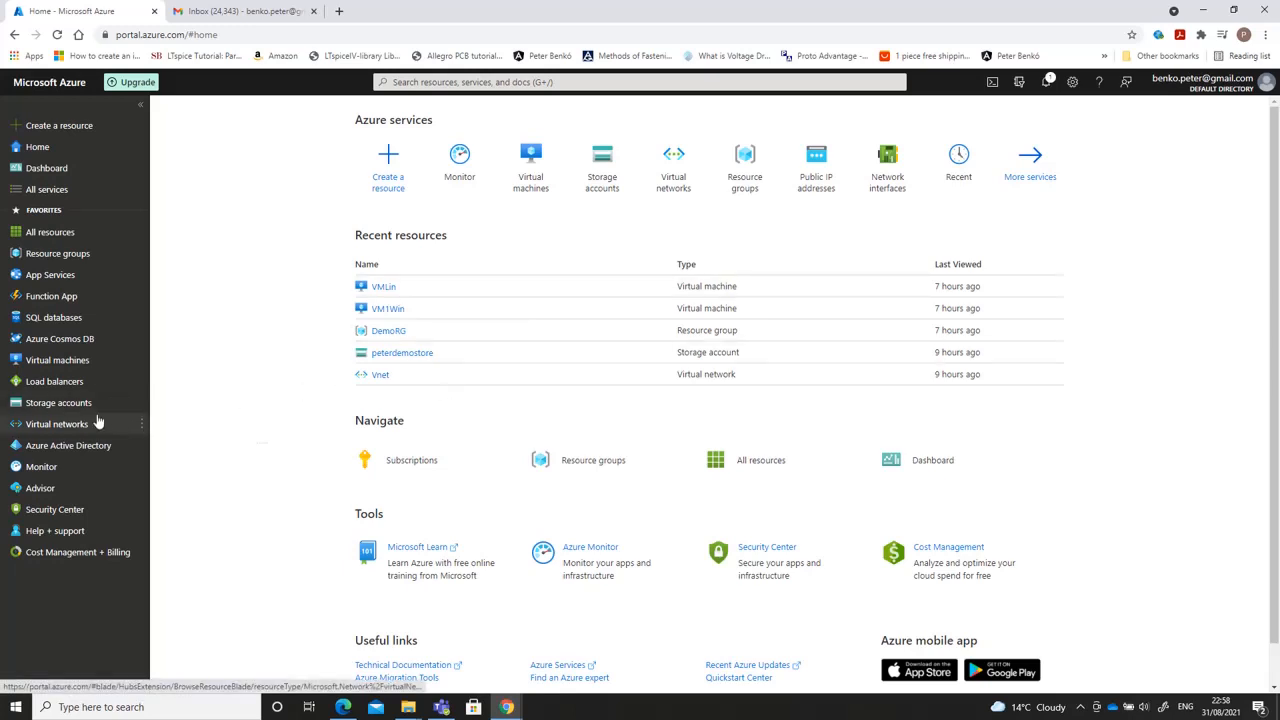
# - Start a new virtual network in the DemoRG resource group and check its proposed IP address settings
pyautogui.click(57, 424)
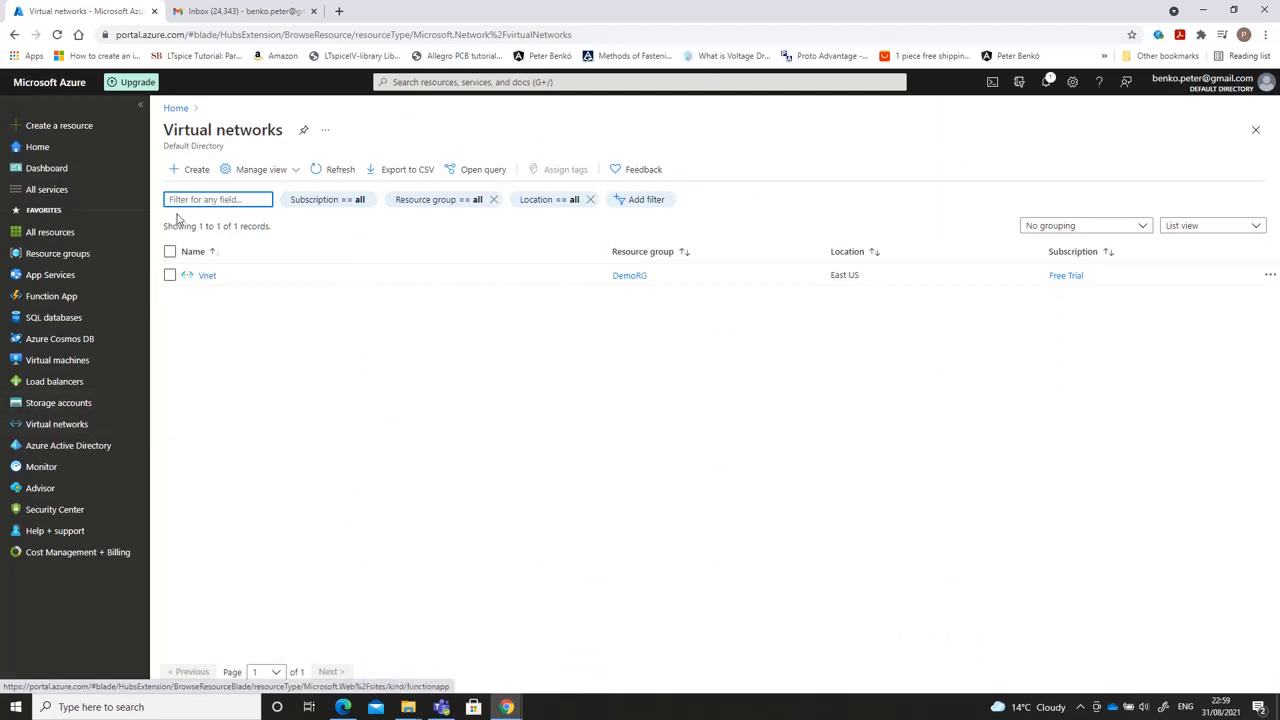
pyautogui.click(197, 170)
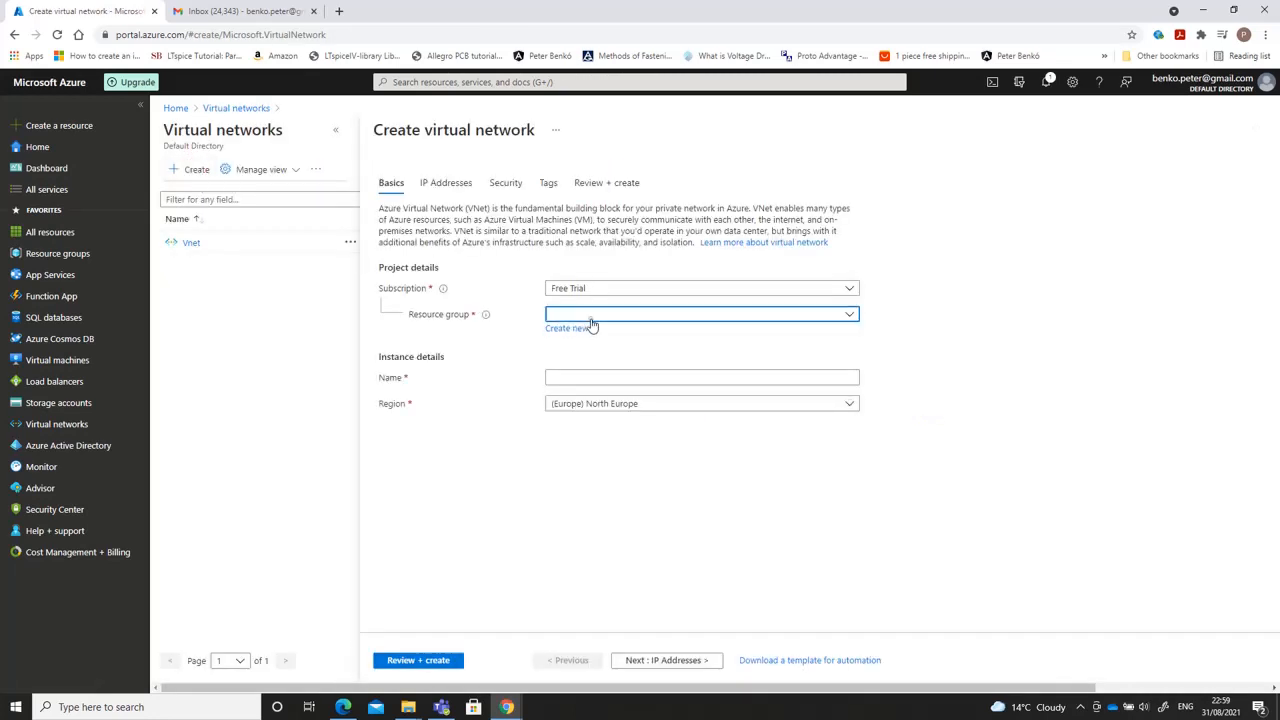
pyautogui.click(590, 315)
pyautogui.click(588, 361)
pyautogui.click(586, 376)
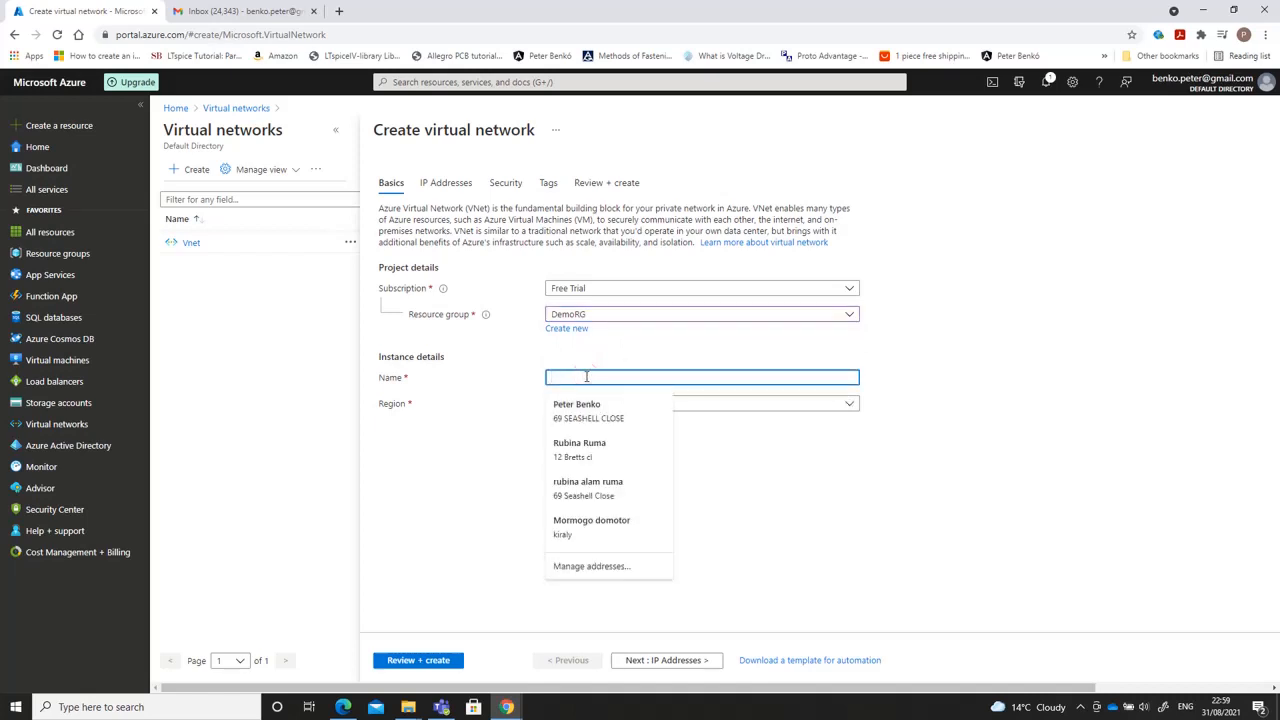
pyautogui.click(564, 361)
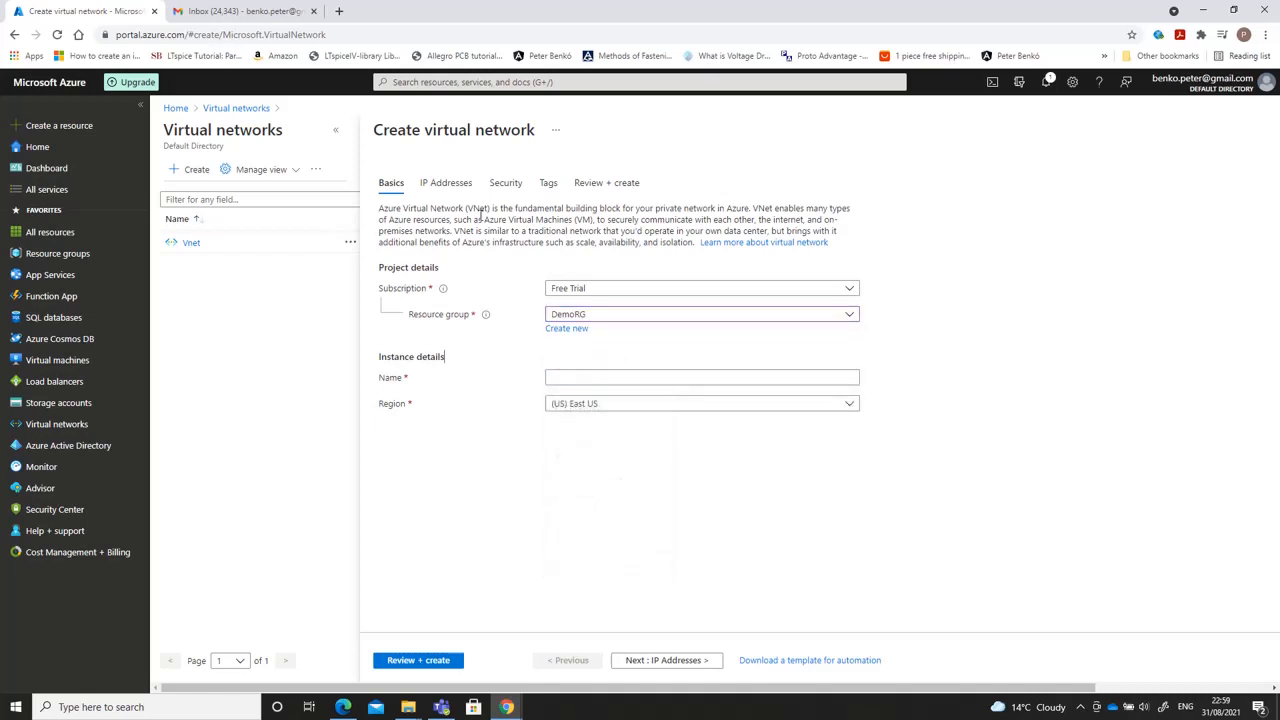
pyautogui.click(456, 184)
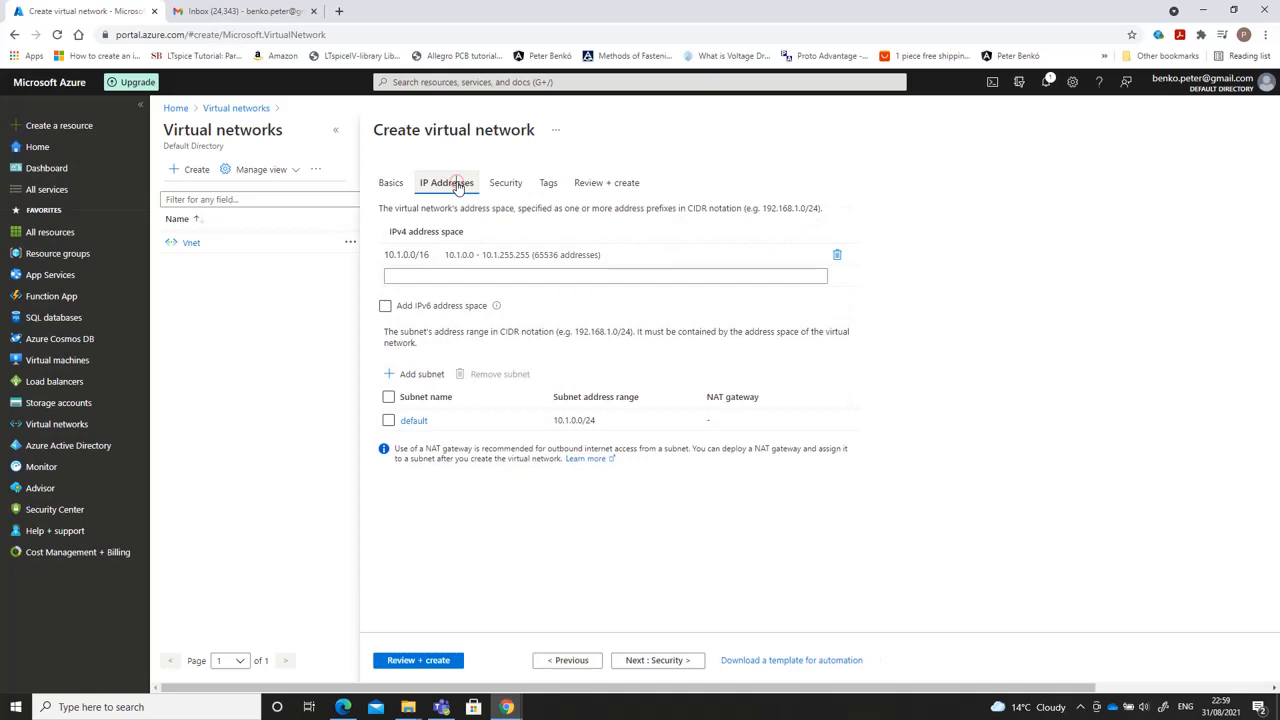
pyautogui.click(393, 183)
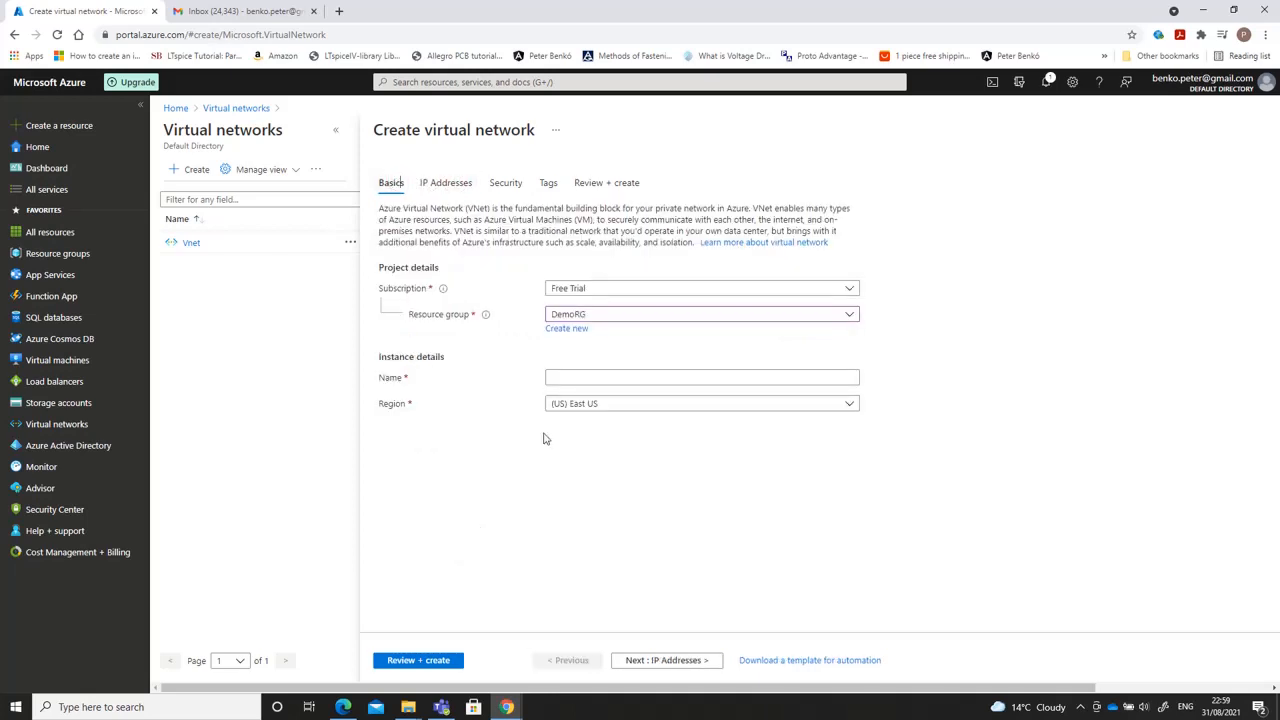
# - Name the virtual network Vmnet, review its configuration and create it
pyautogui.click(567, 380)
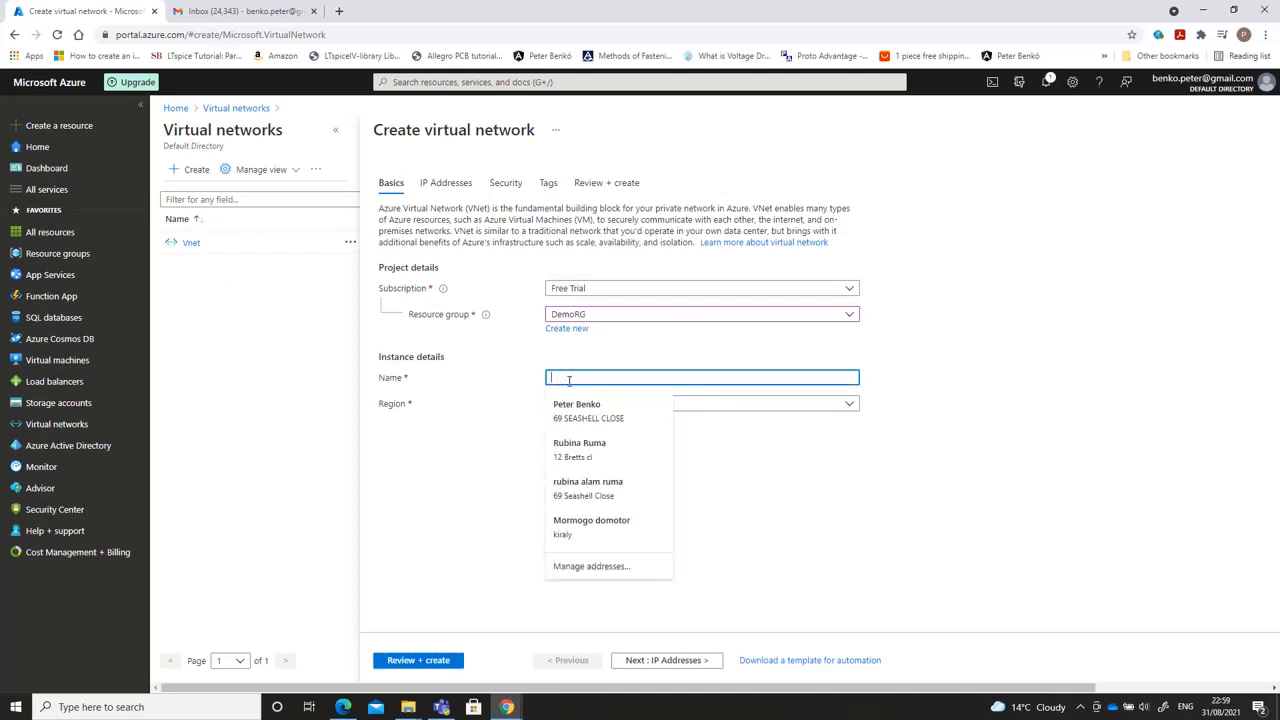
pyautogui.write('V')
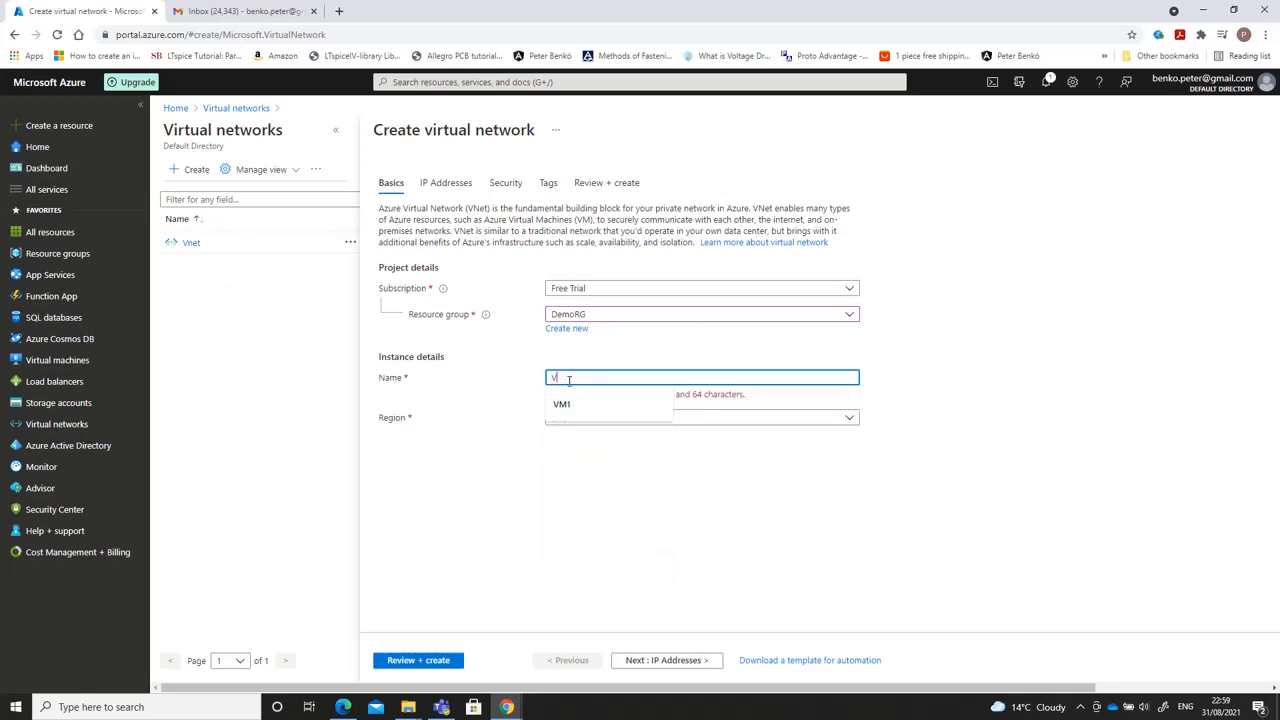
pyautogui.write('mm')
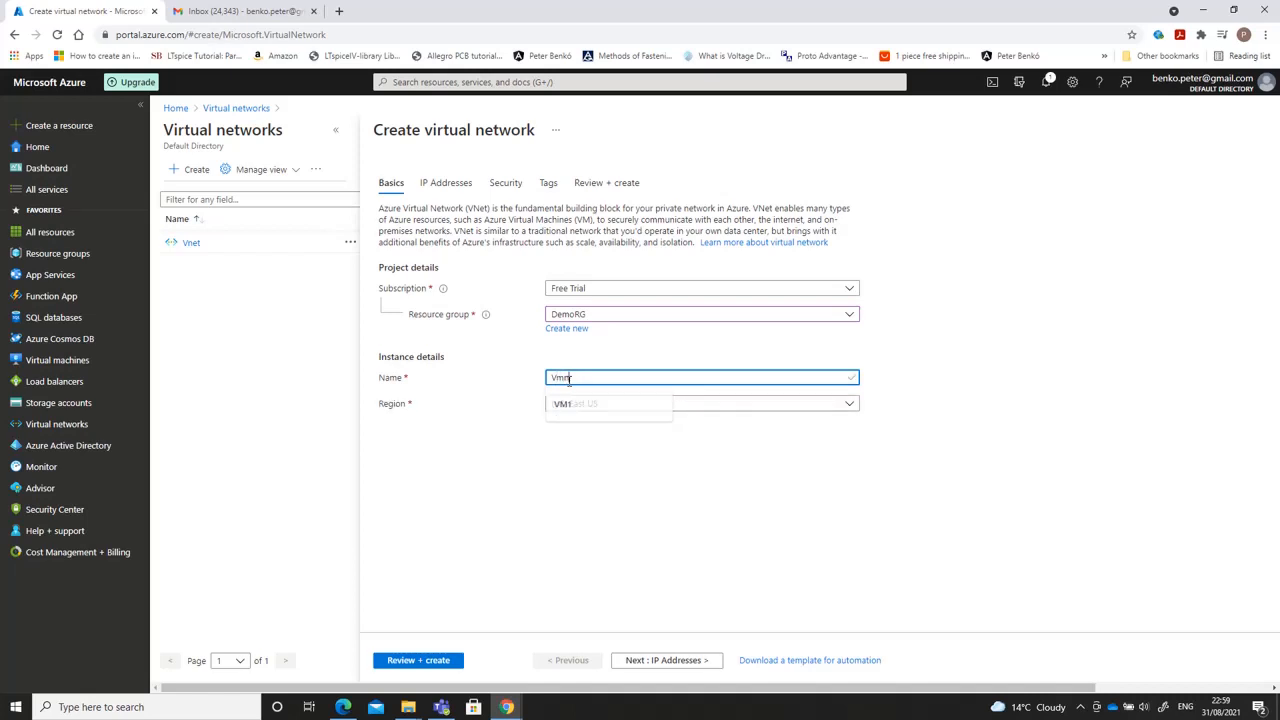
pyautogui.write('et')
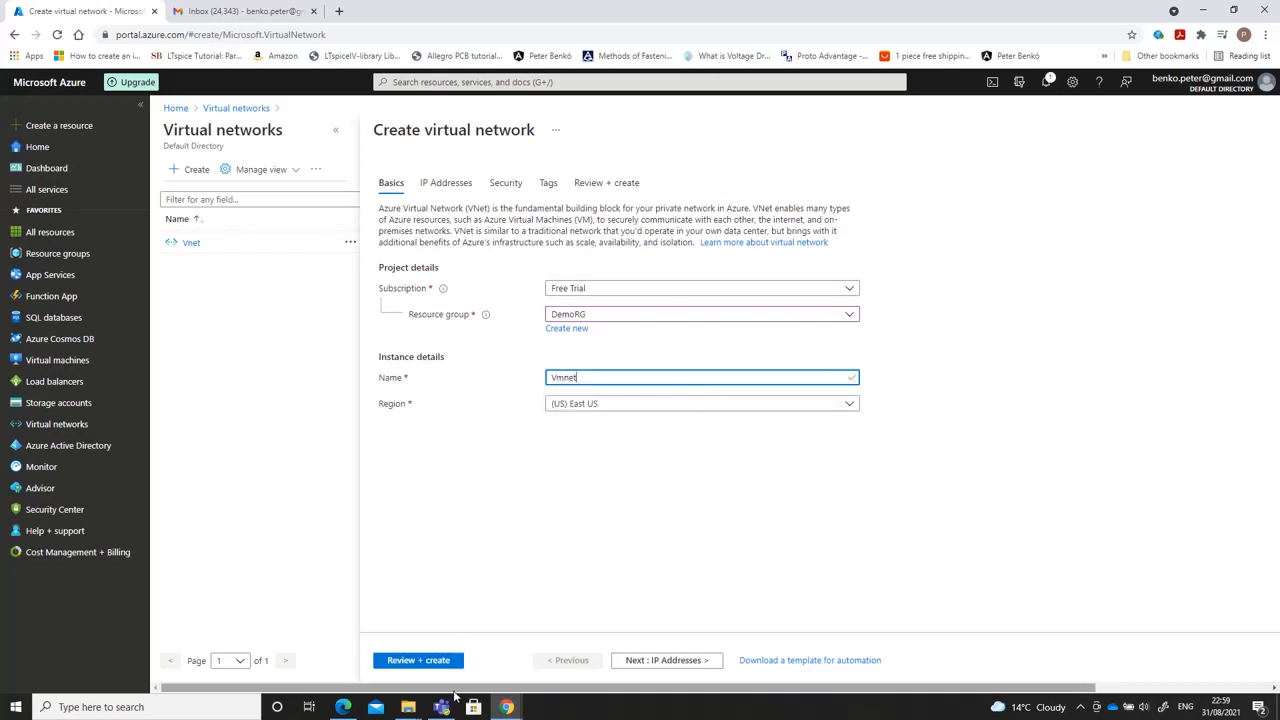
pyautogui.click(434, 666)
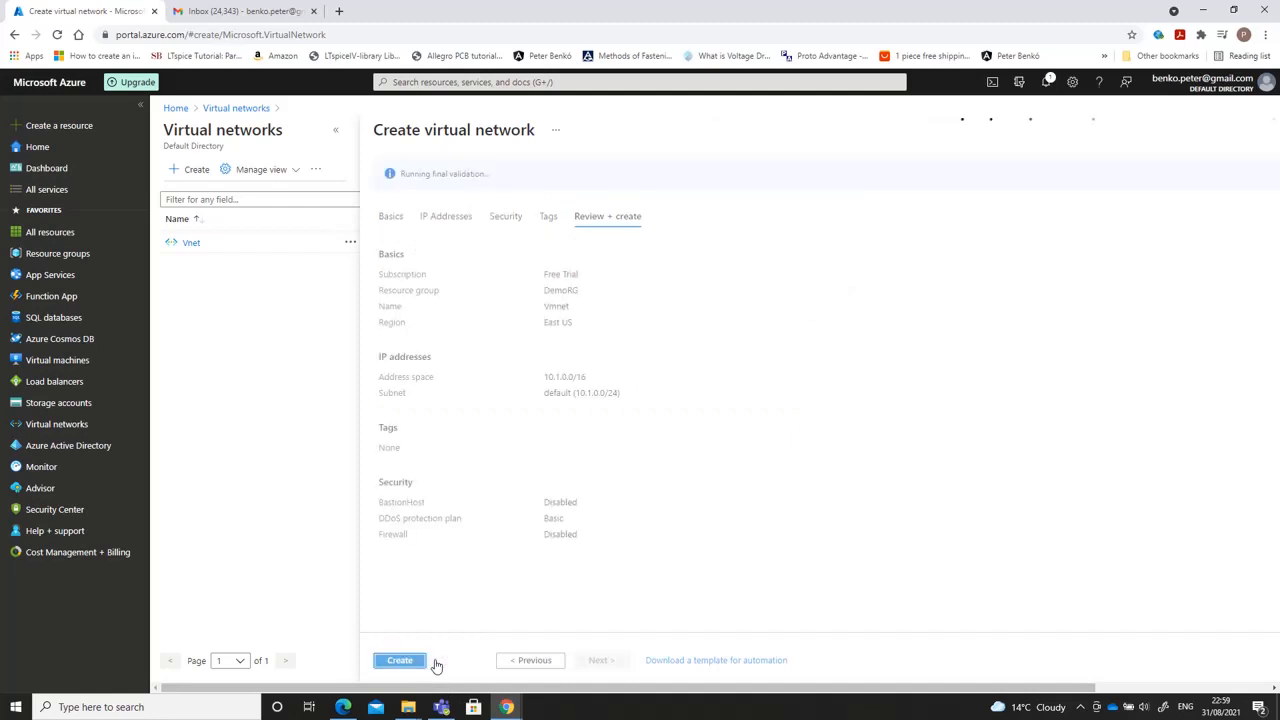
pyautogui.click(416, 666)
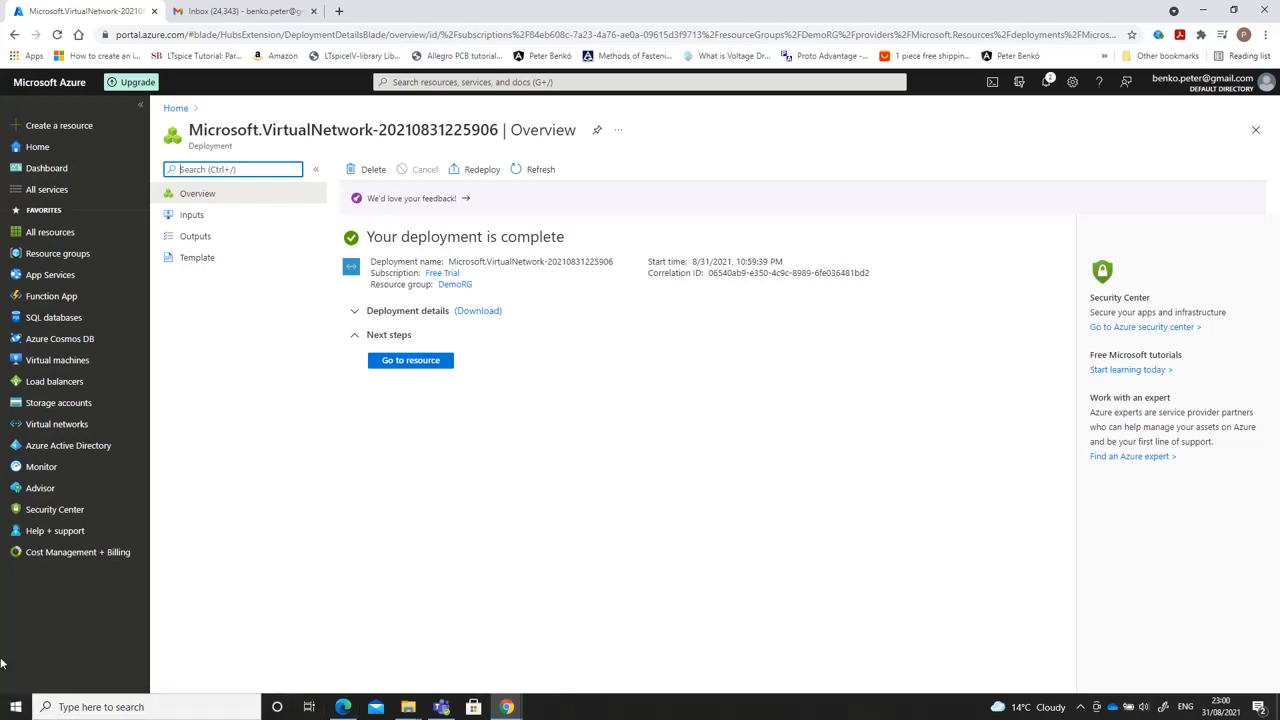
# - Open the new Vmnet resource's subnets and delete the default subnet
pyautogui.click(412, 365)
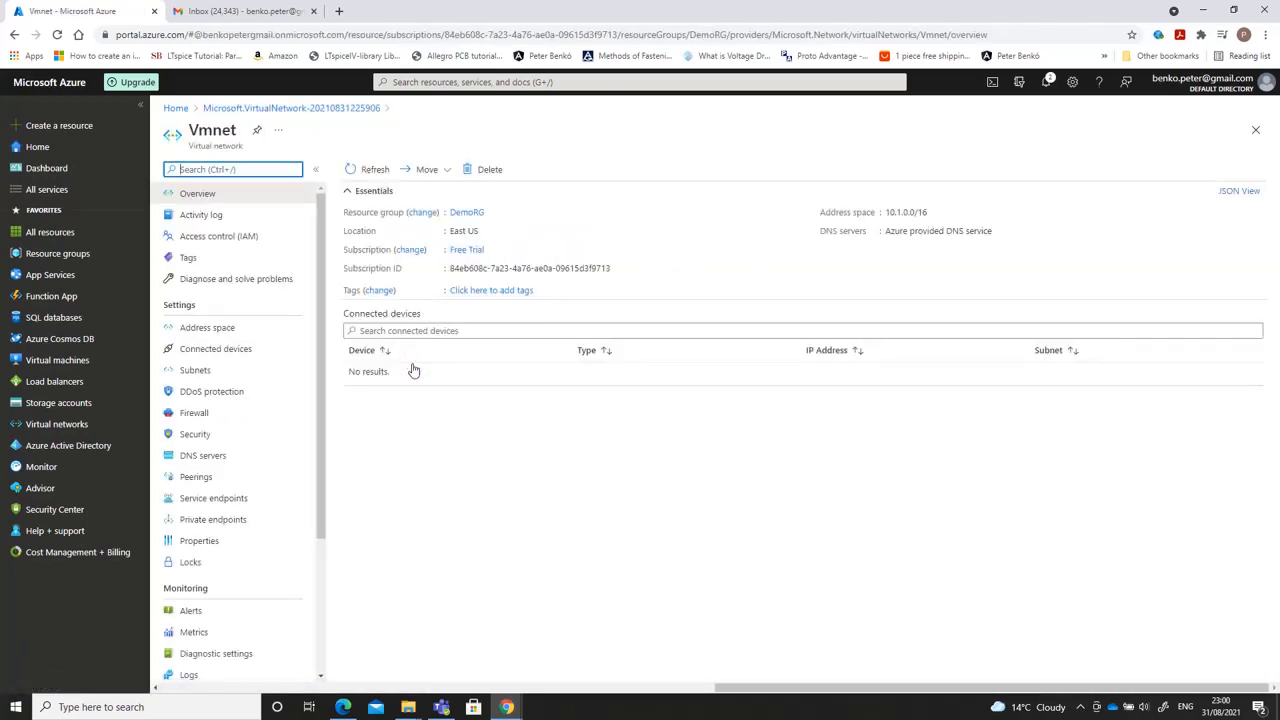
pyautogui.click(220, 373)
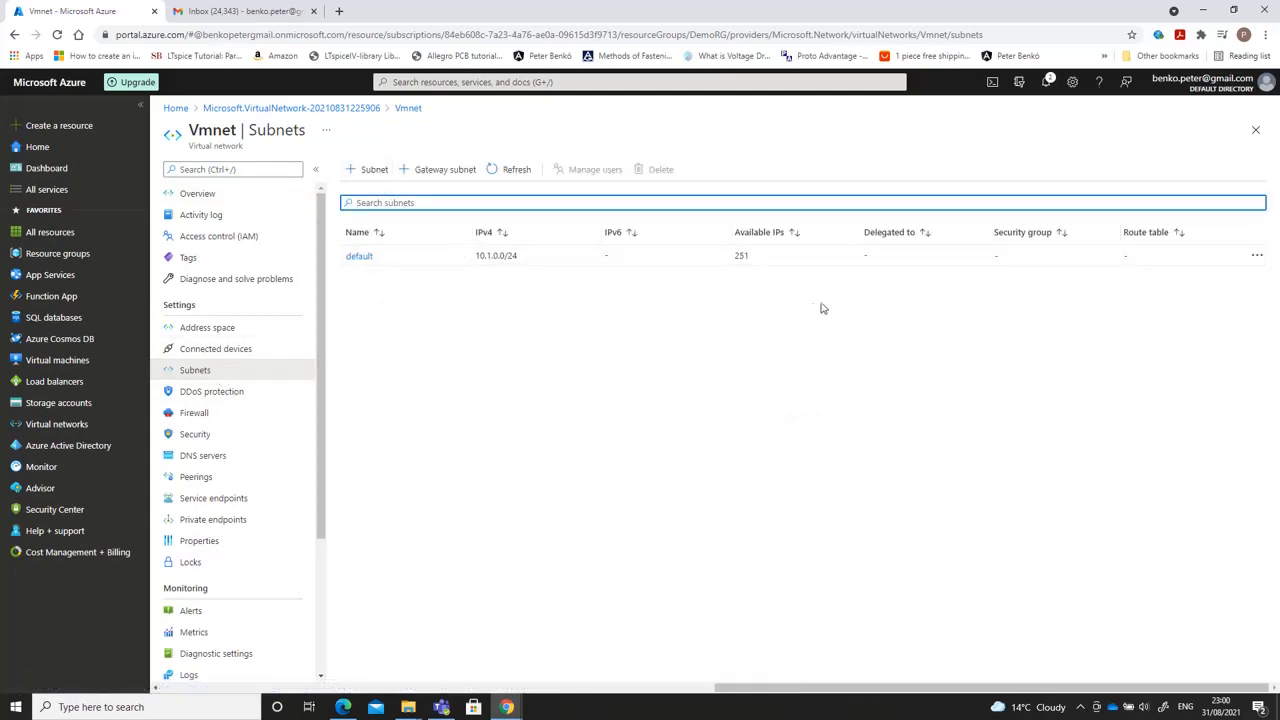
pyautogui.click(1260, 262)
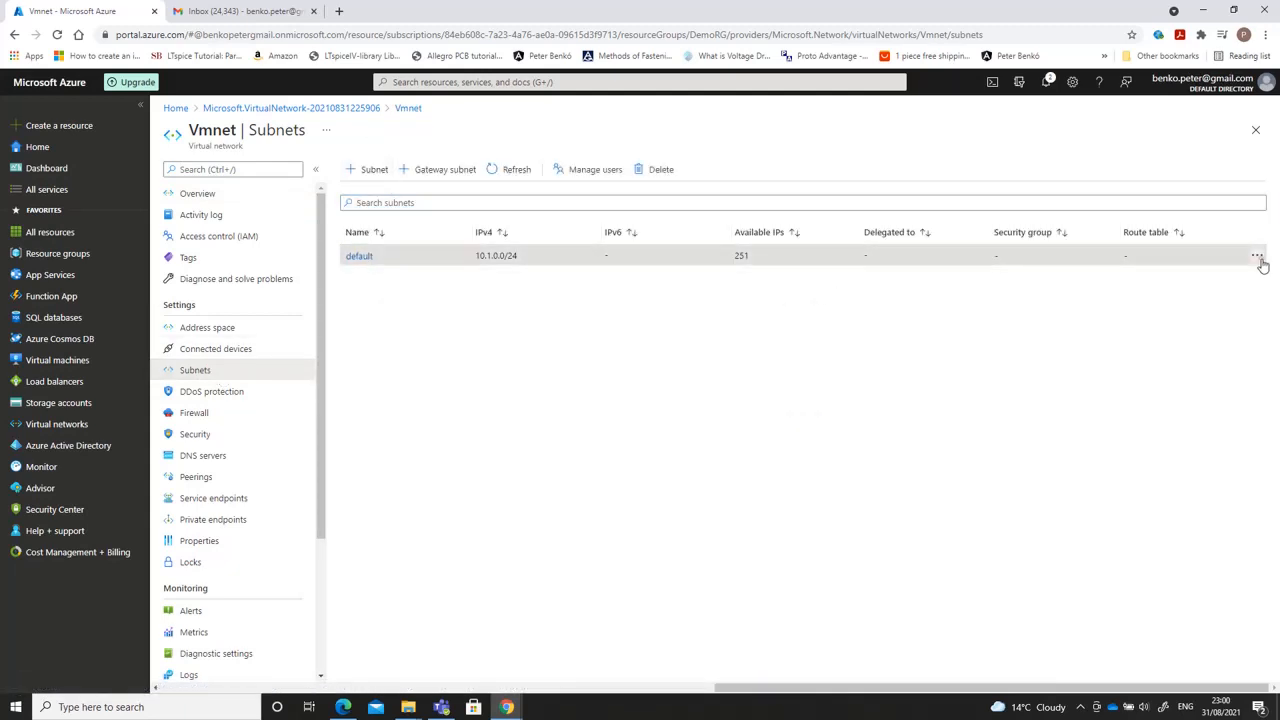
pyautogui.click(1259, 258)
pyautogui.click(1171, 311)
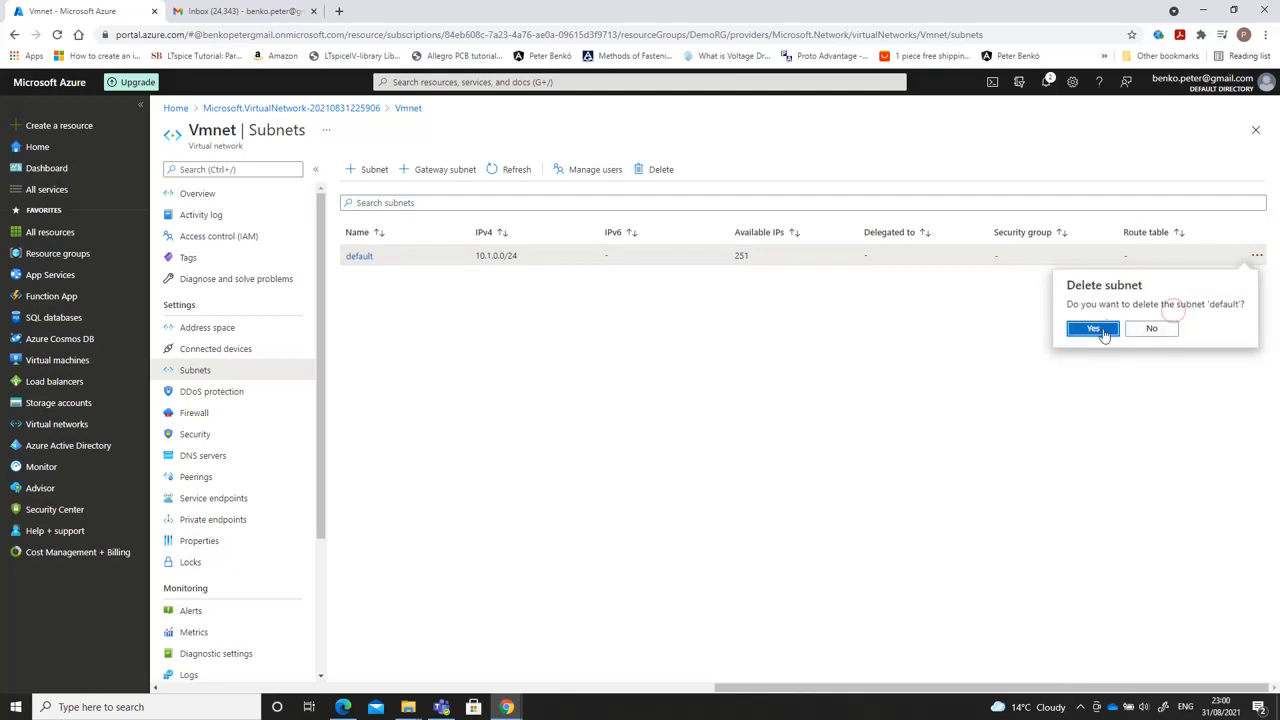
pyautogui.click(1097, 330)
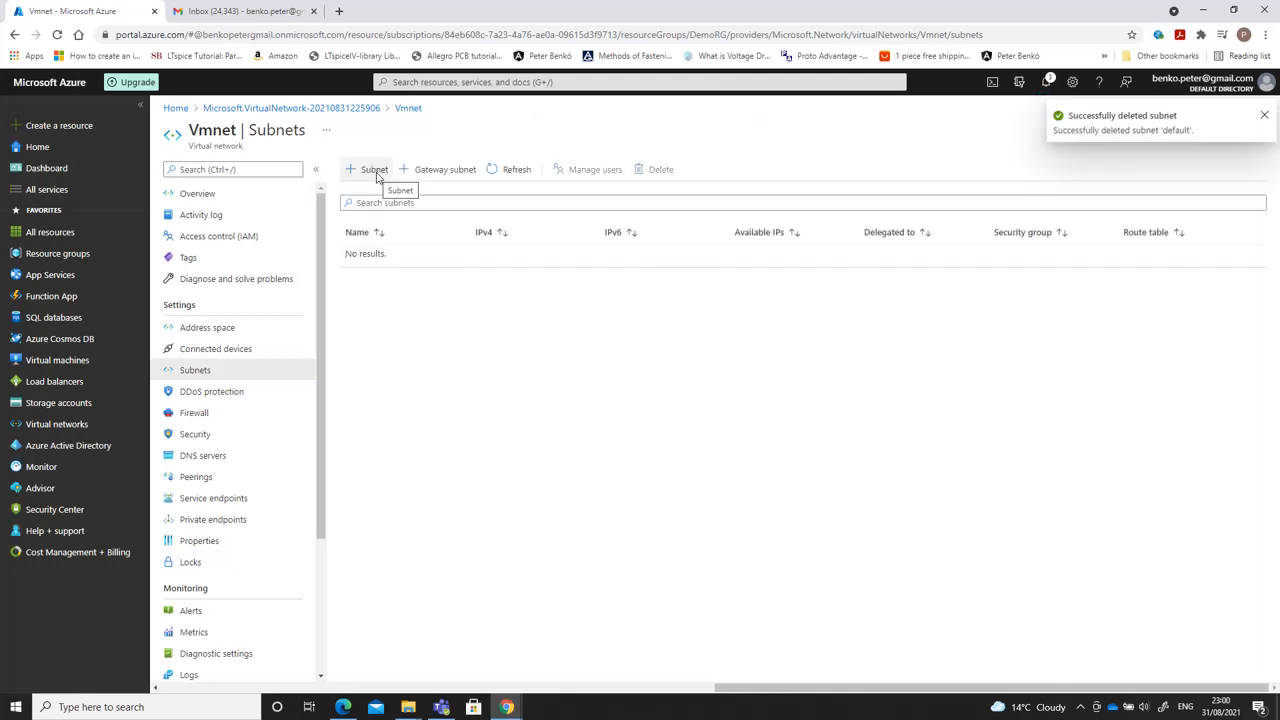
# - Begin adding a subnet to Vmnet and name it publicone
pyautogui.click(375, 170)
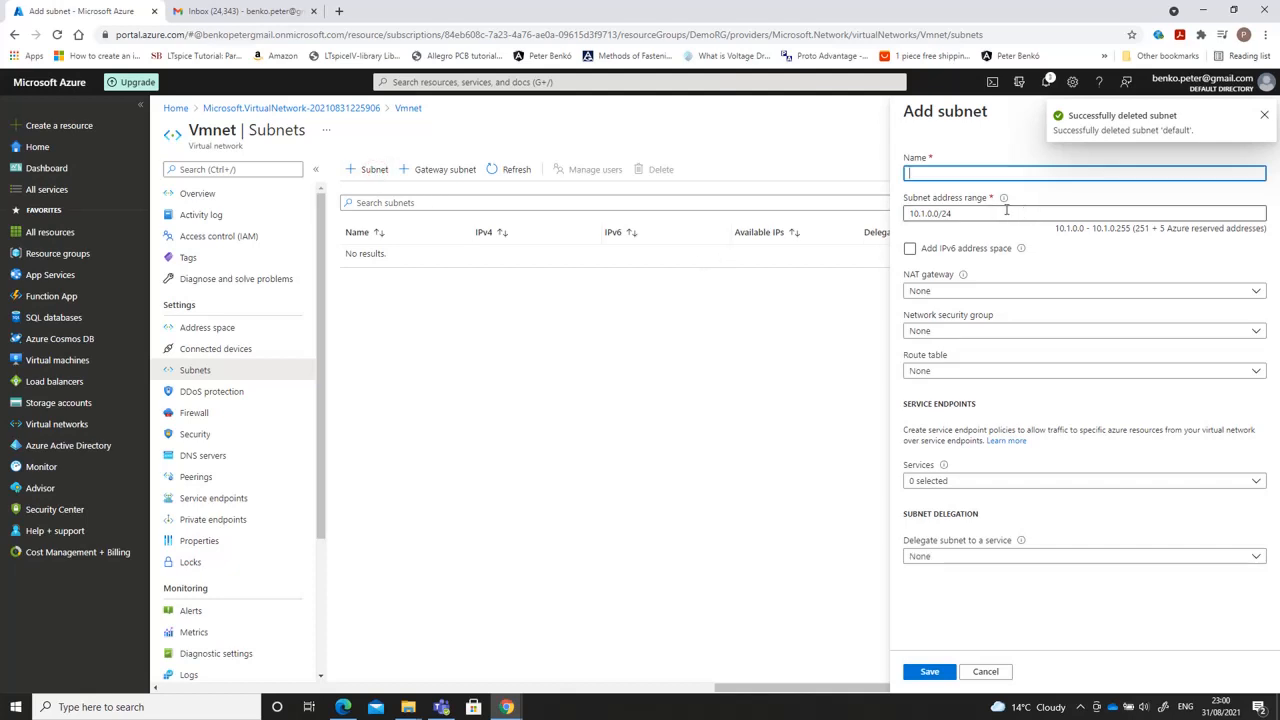
pyautogui.write('pu')
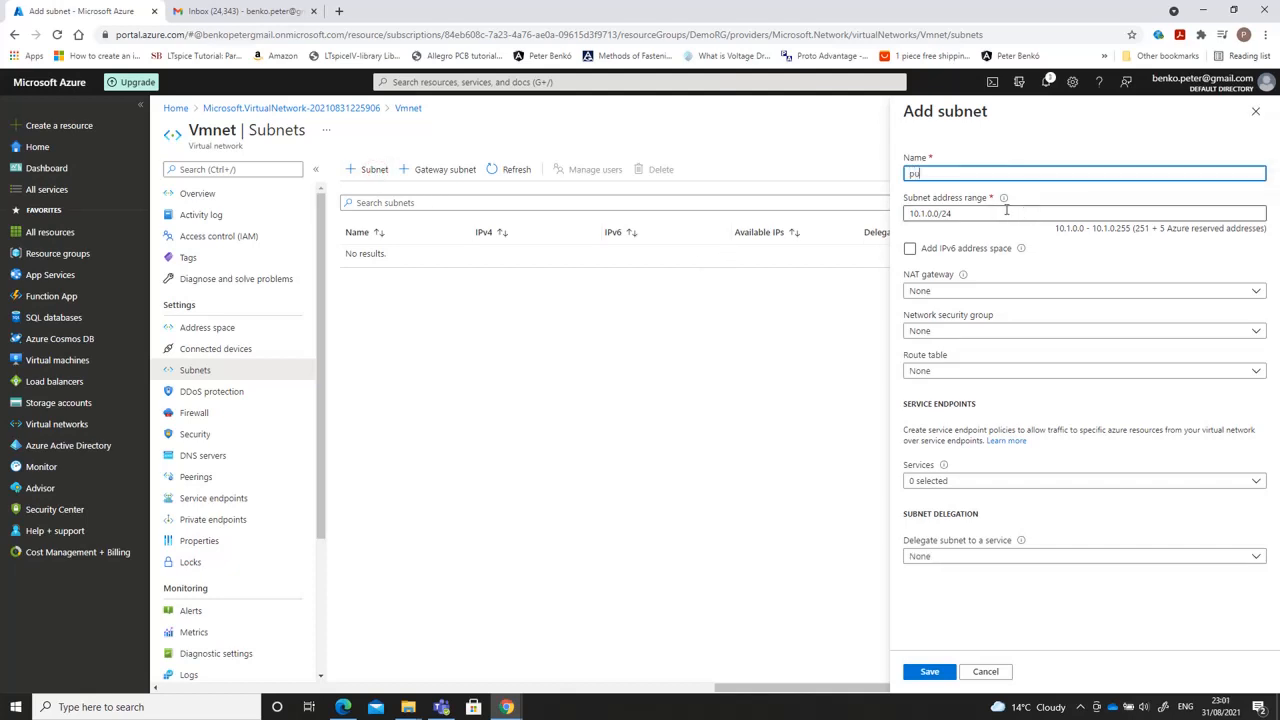
pyautogui.write('blicone')
# - Try to set the publicone subnet's address range to 10.0.1.0/24
pyautogui.click(930, 214)
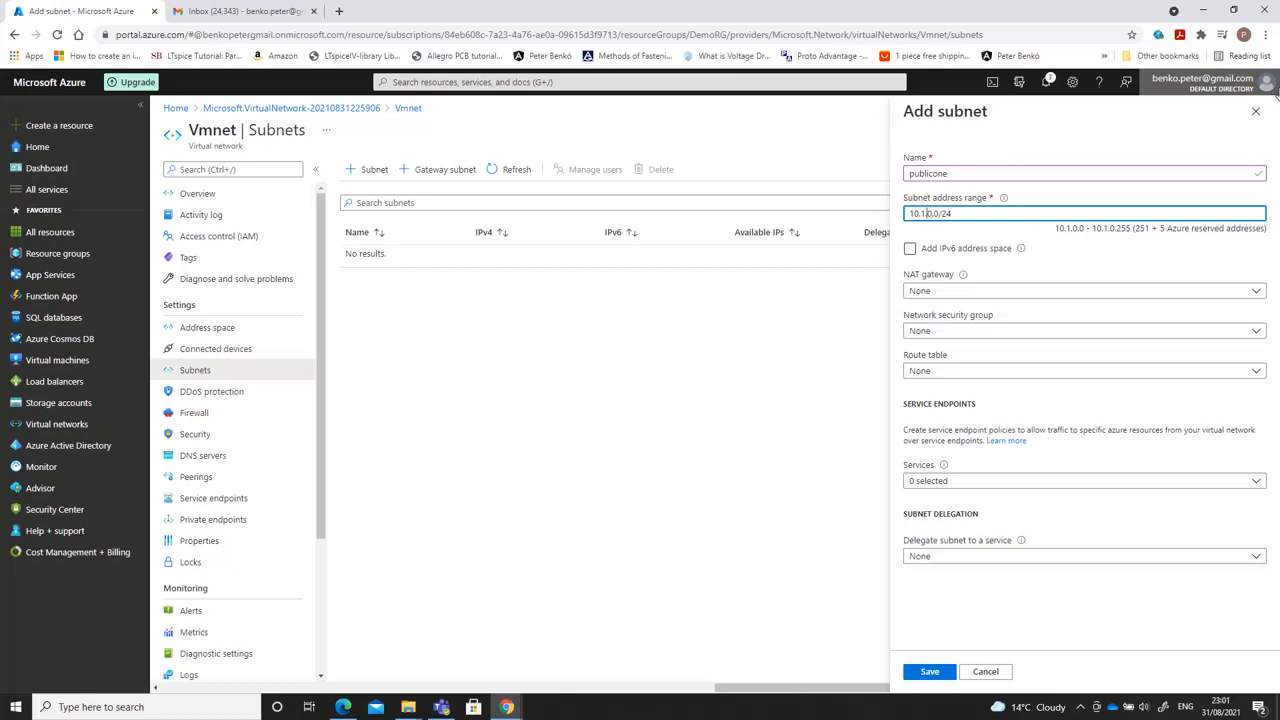
pyautogui.press('BackSpace')
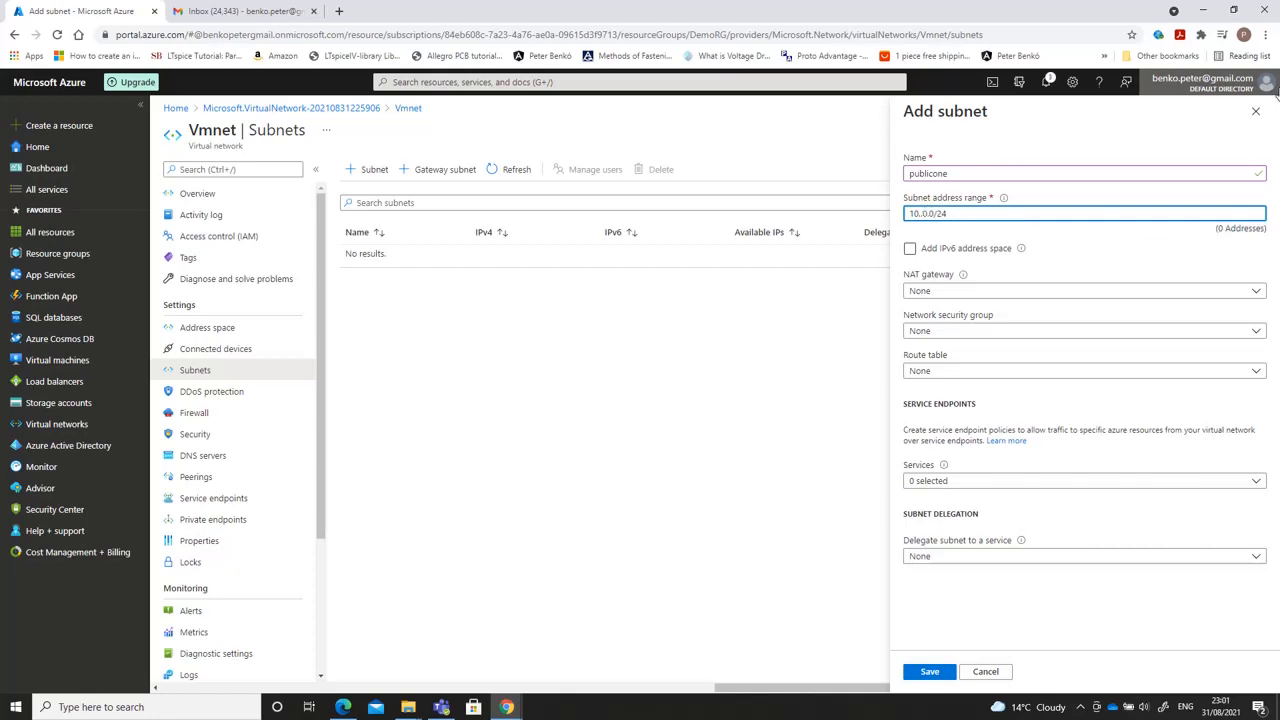
pyautogui.write('0')
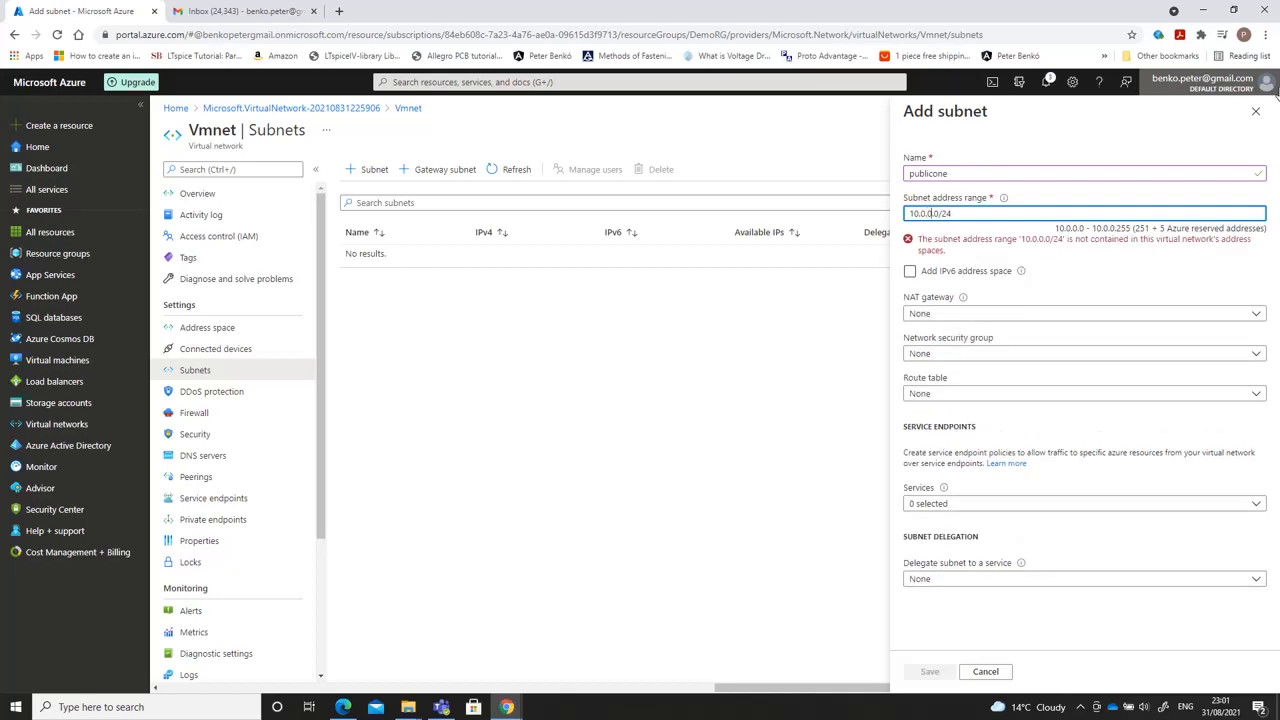
pyautogui.hotkey('shift', 'Left')
pyautogui.write('1')
# - Set the publicone subnet's address range to 10.1.1.0/24 and save the subnet
pyautogui.press('BackSpace')
pyautogui.press('BackSpace')
pyautogui.press('BackSpace')
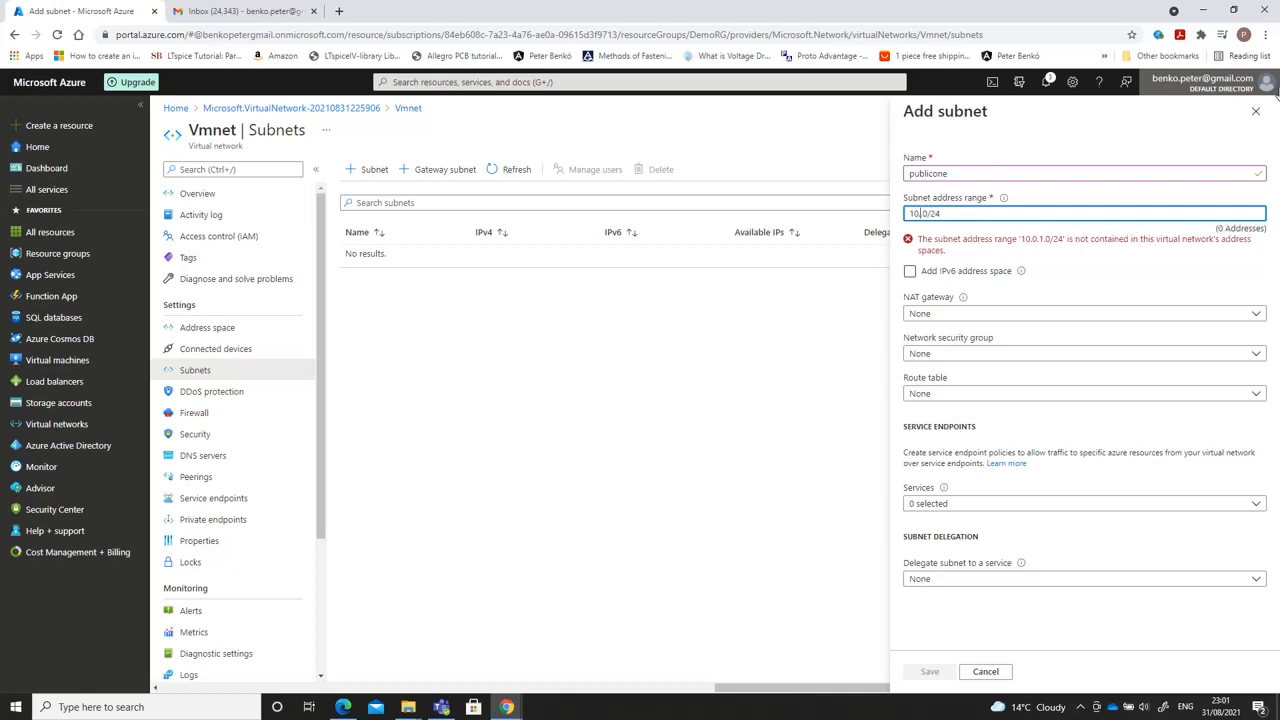
pyautogui.write('1.1')
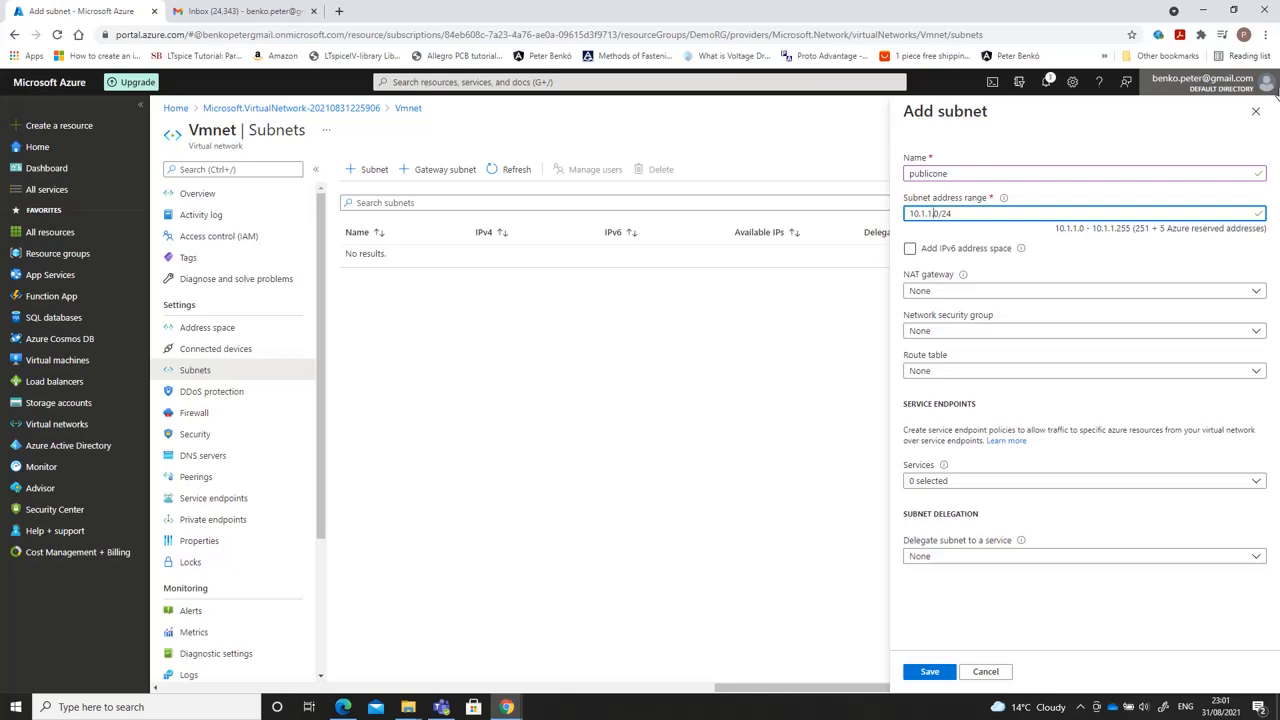
pyautogui.write('1')
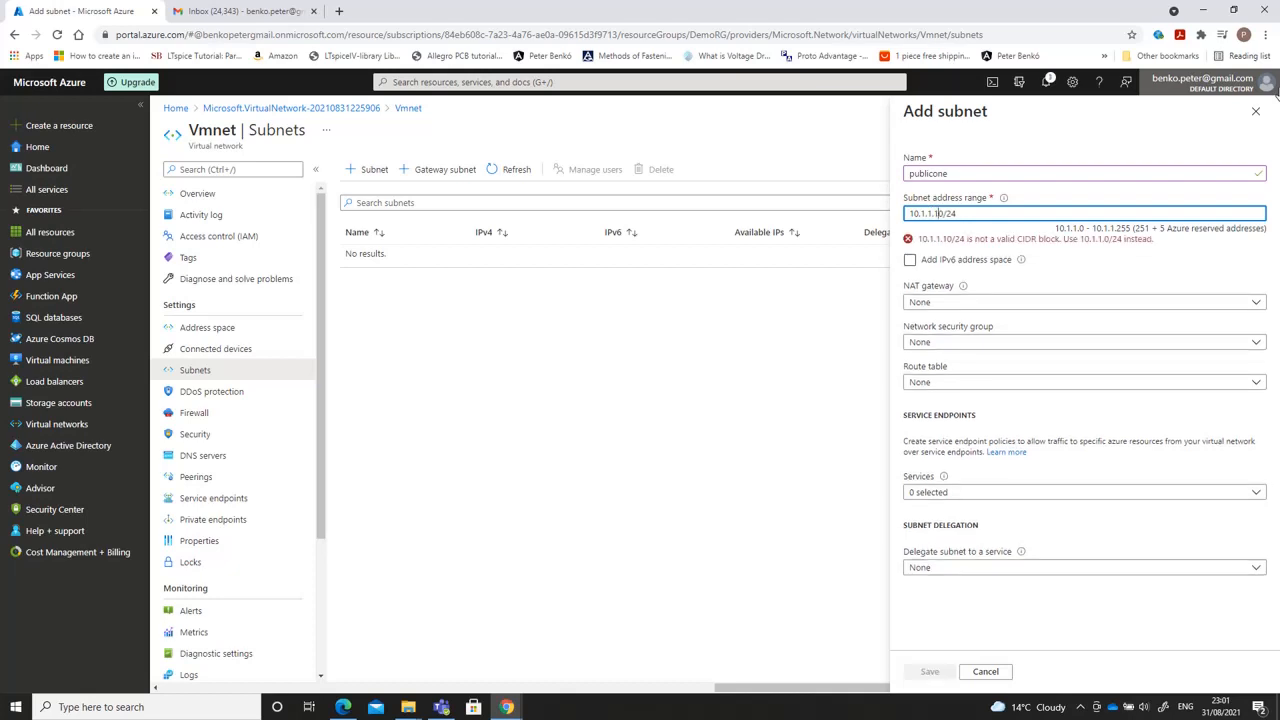
pyautogui.press('XF86Calculator')
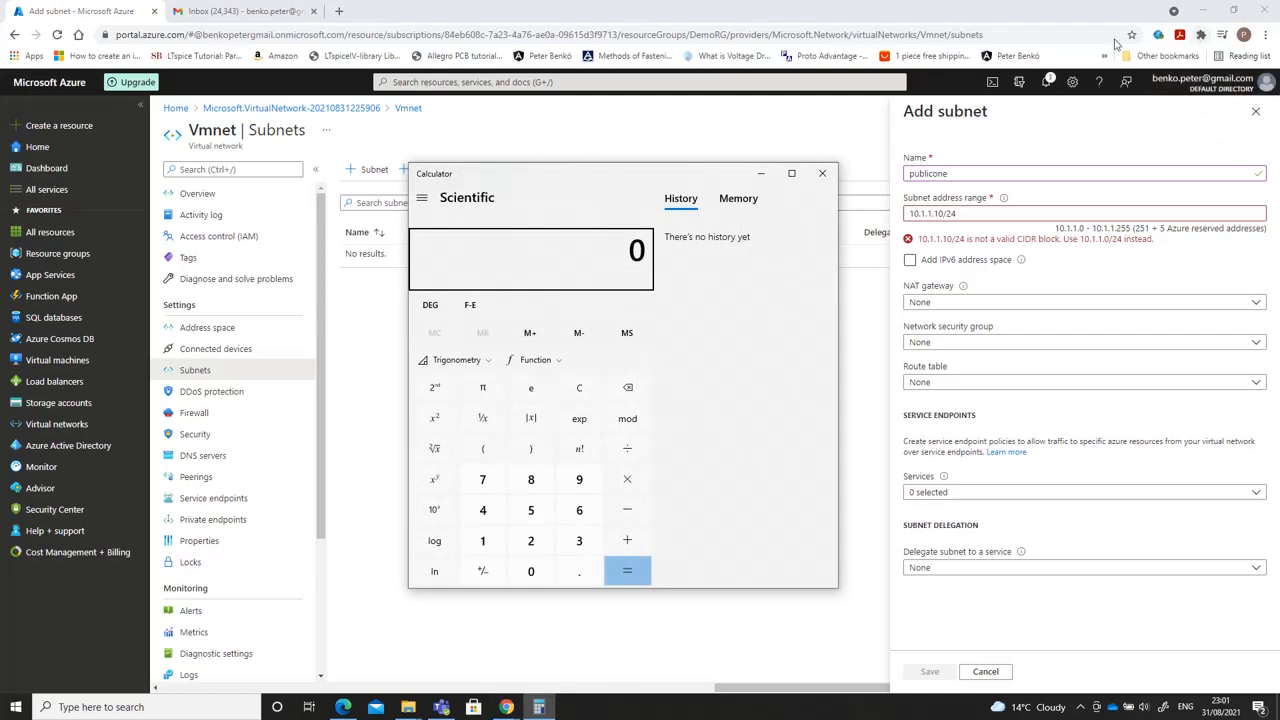
pyautogui.click(944, 214)
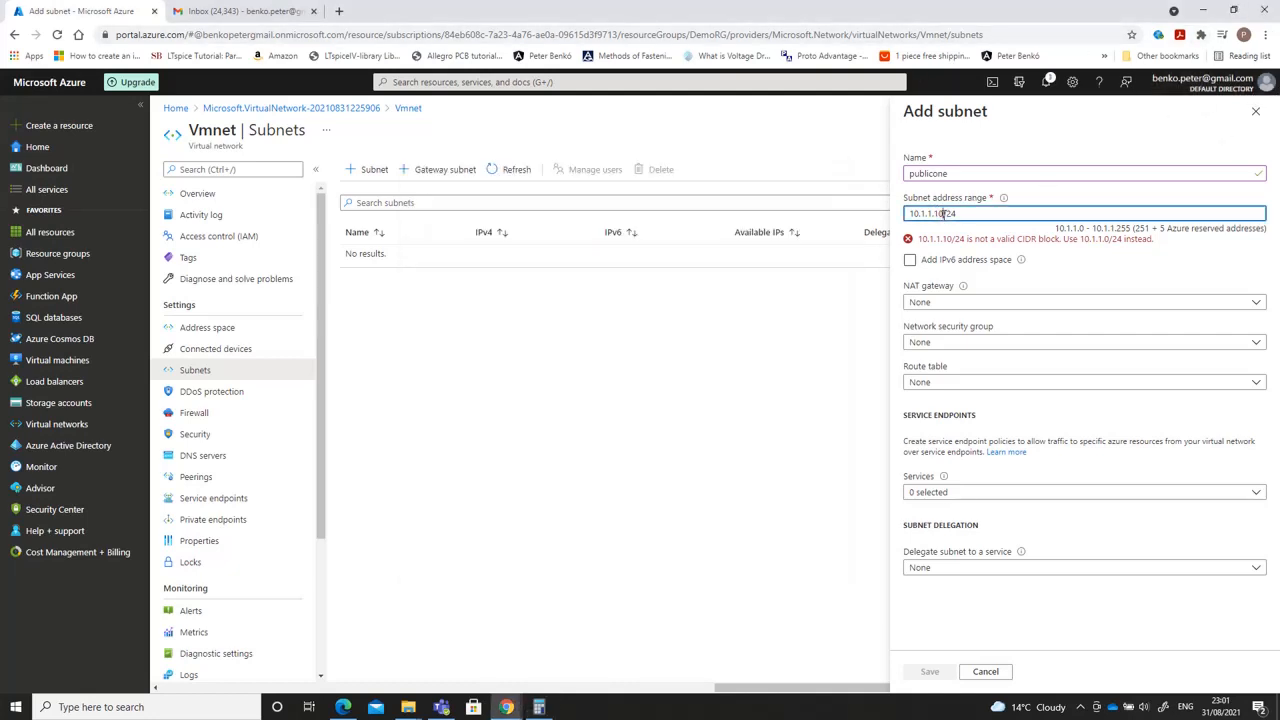
pyautogui.press('BackSpace')
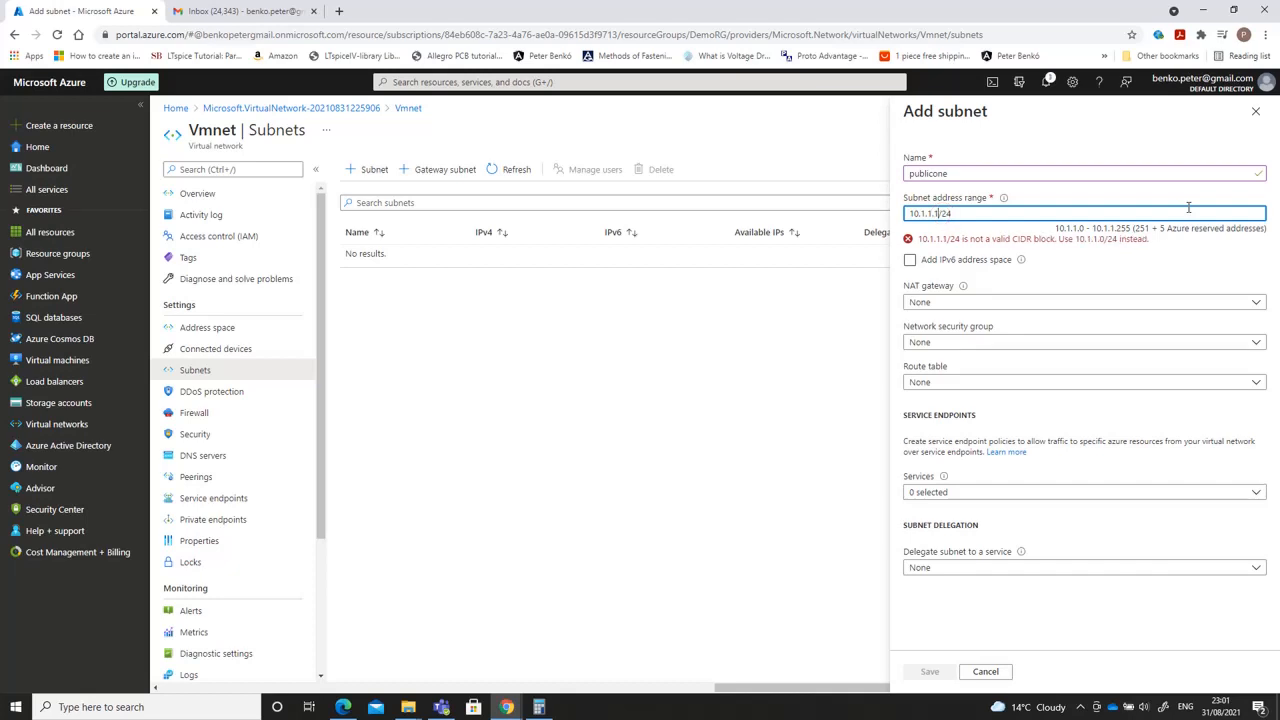
pyautogui.press('BackSpace')
pyautogui.write('0')
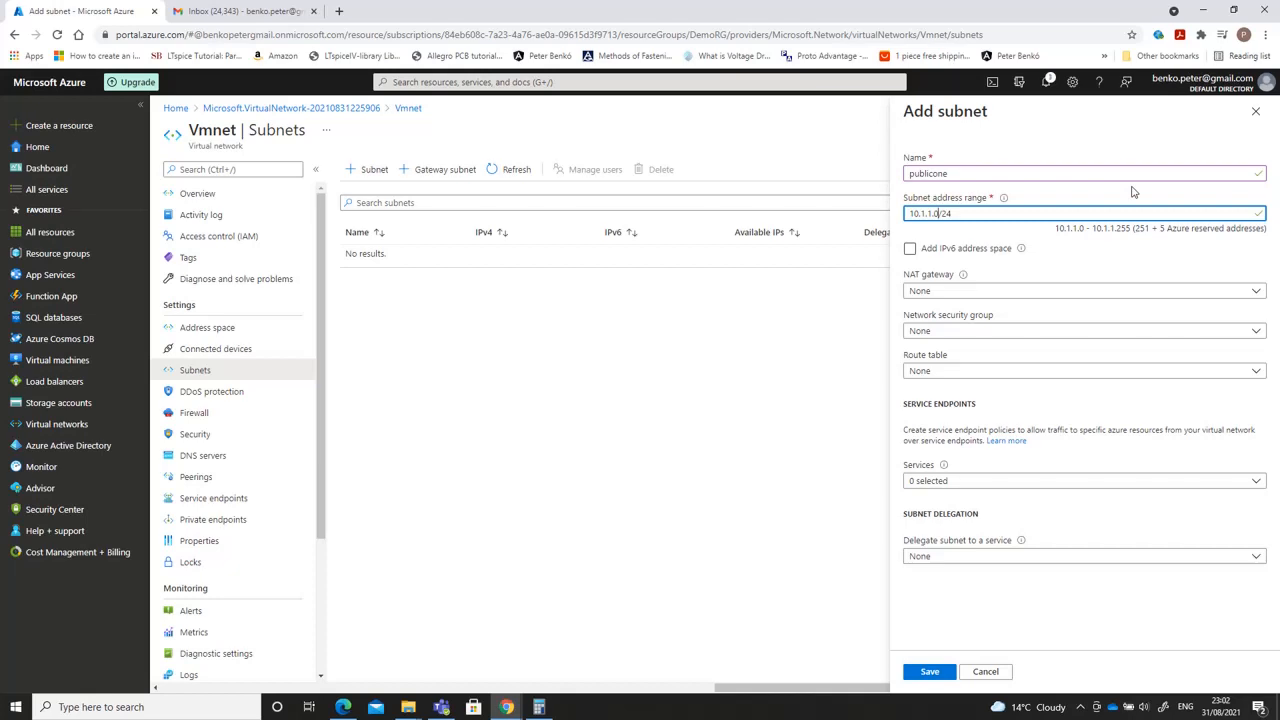
pyautogui.click(930, 673)
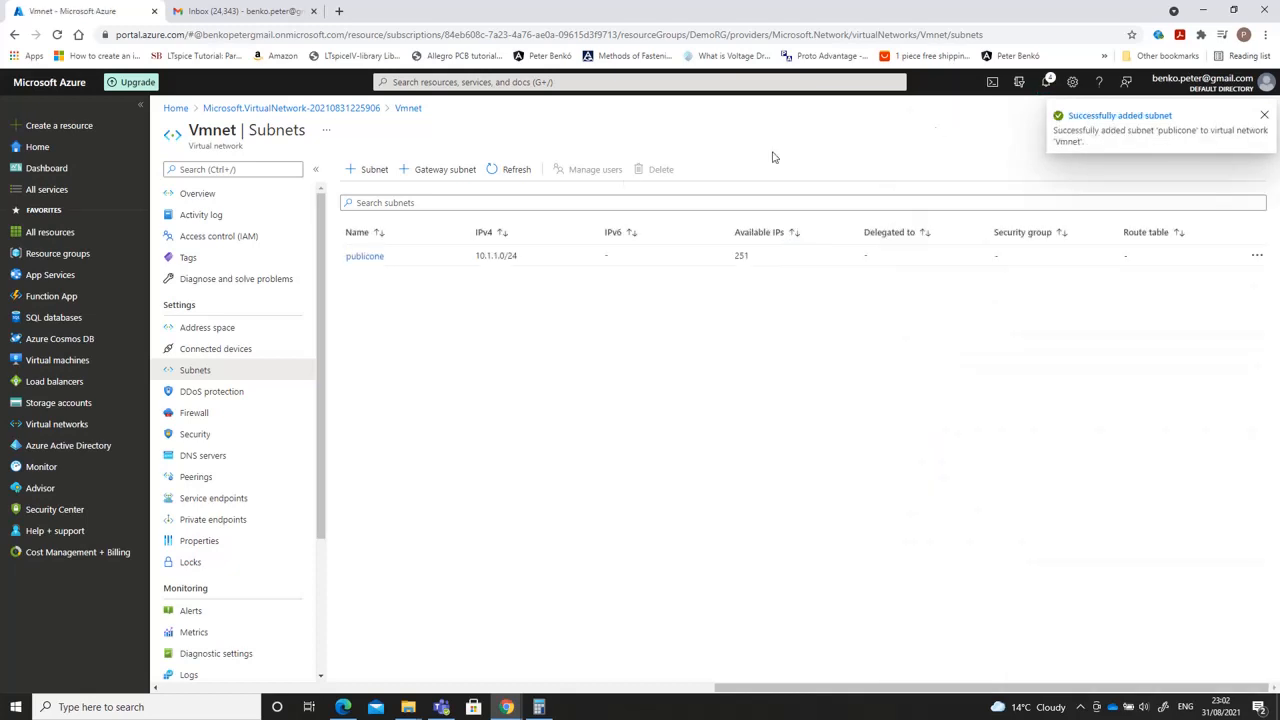
# - Begin adding a second subnet to Vmnet and name it privateonr
pyautogui.click(374, 170)
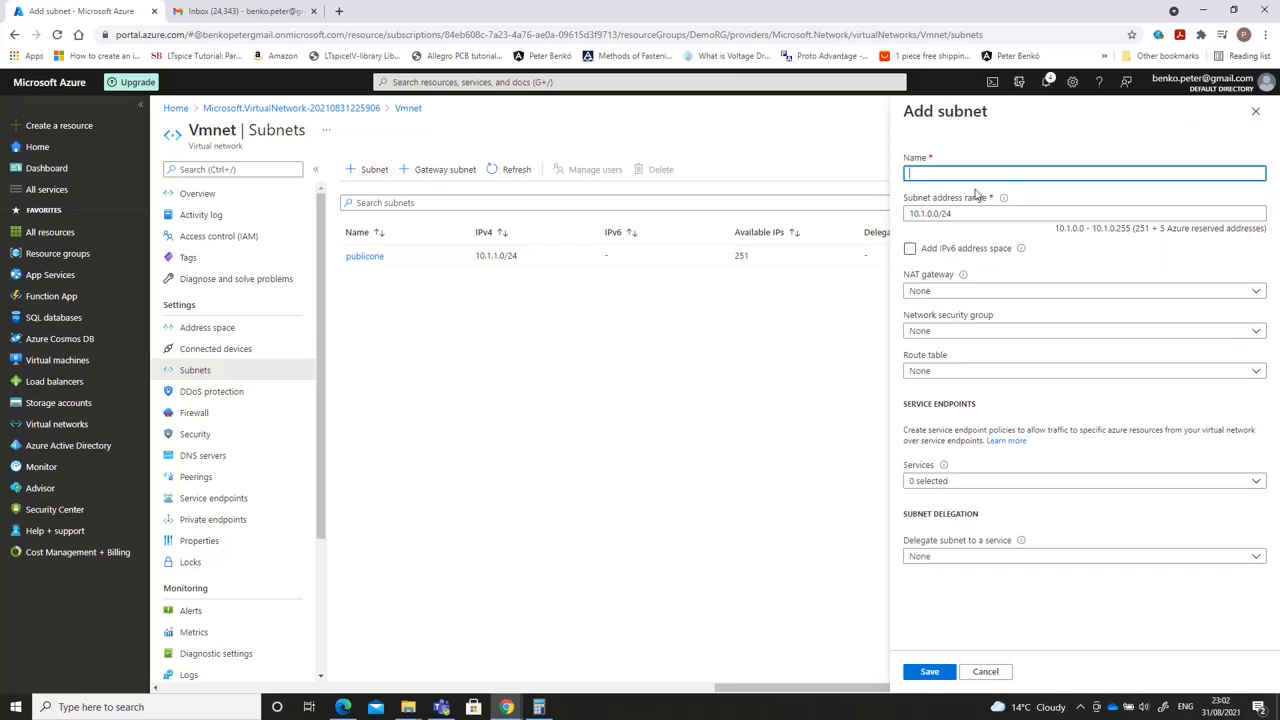
pyautogui.write('privateonr')
# - Try to set the privateonr subnet's address range to 10.1.1.1/24
pyautogui.click(929, 215)
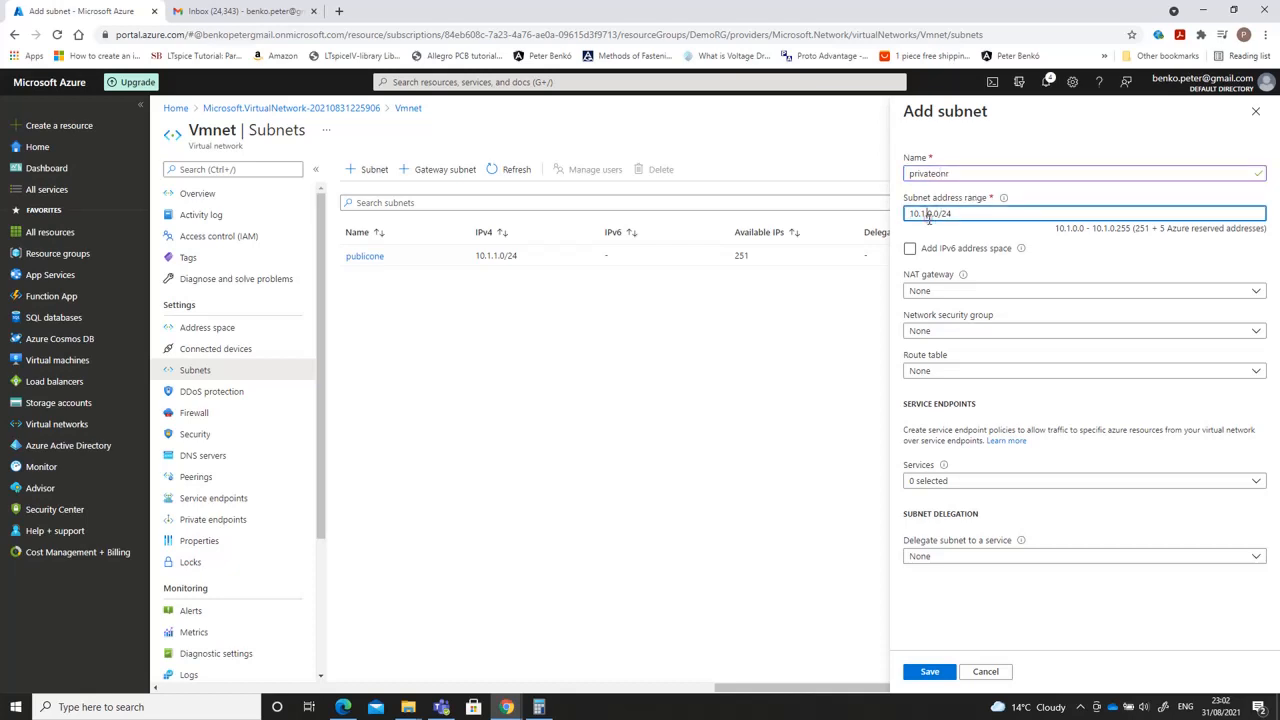
pyautogui.write('1')
pyautogui.press('Delete')
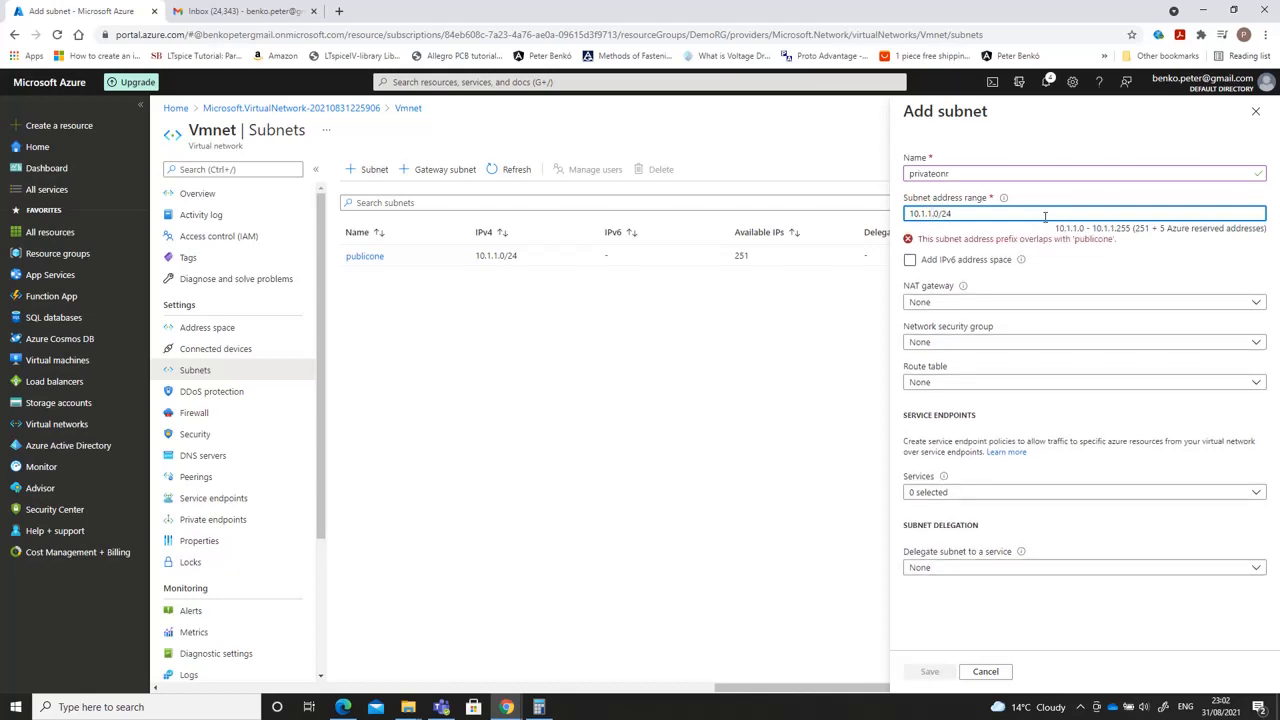
pyautogui.write('1')
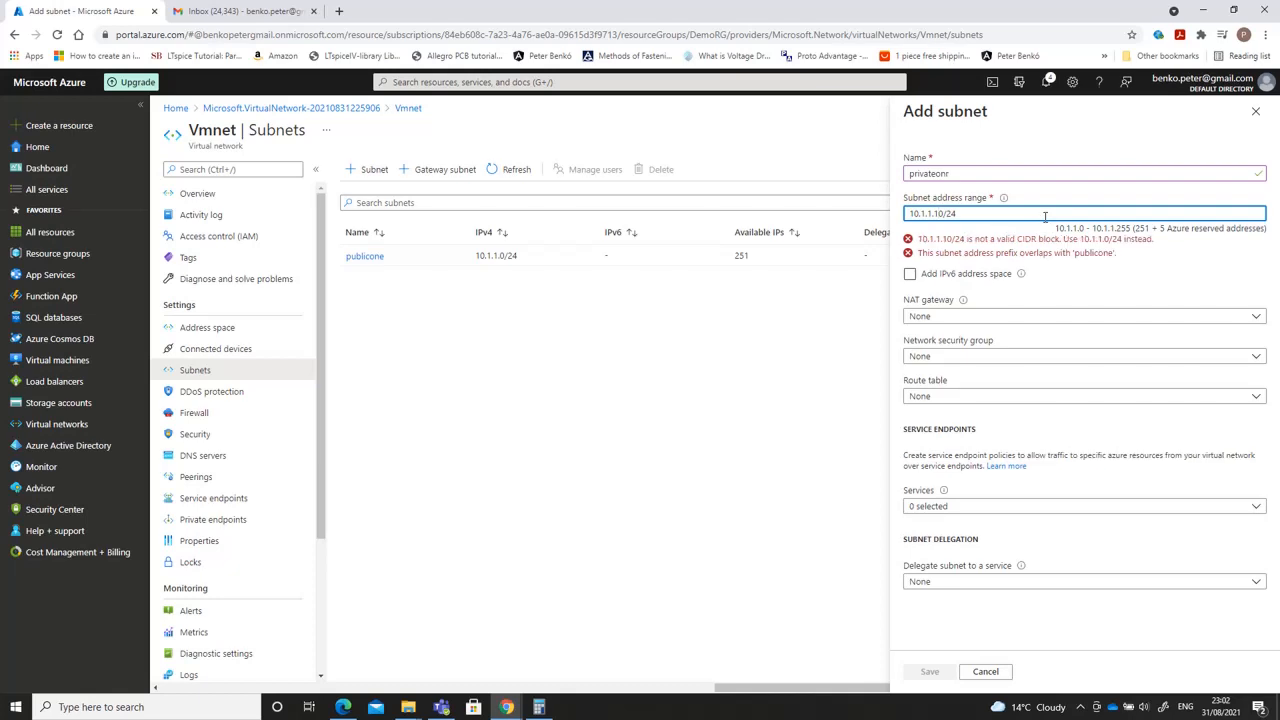
pyautogui.press('Delete')
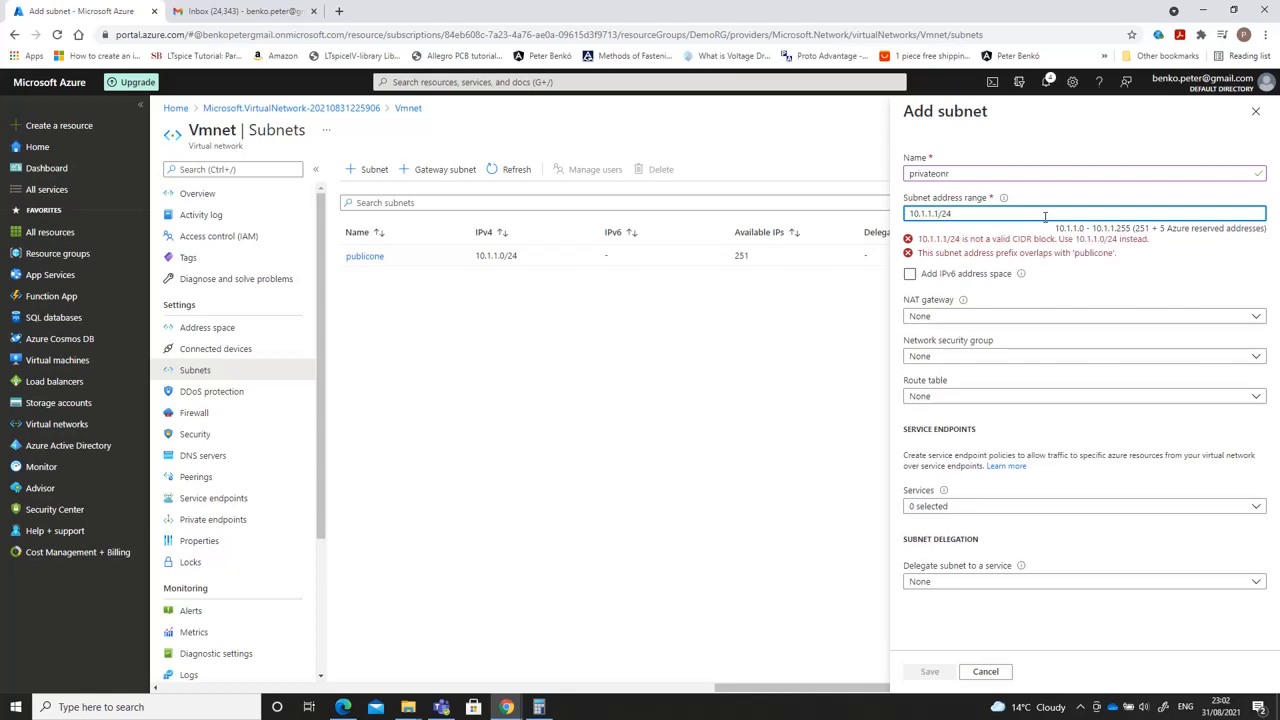
# - Set the privateonr subnet's address range to 10.1.2.0/24 and save the subnet
pyautogui.press('BackSpace')
pyautogui.press('BackSpace')
pyautogui.press('BackSpace')
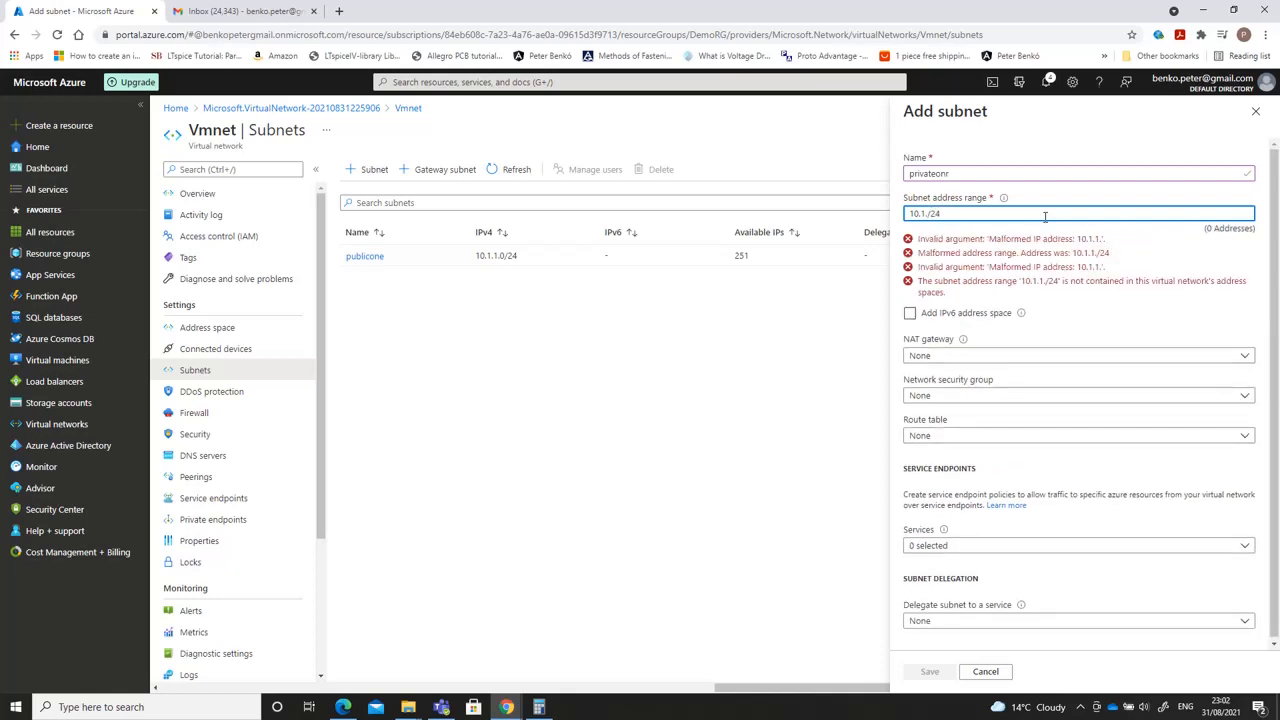
pyautogui.press('BackSpace')
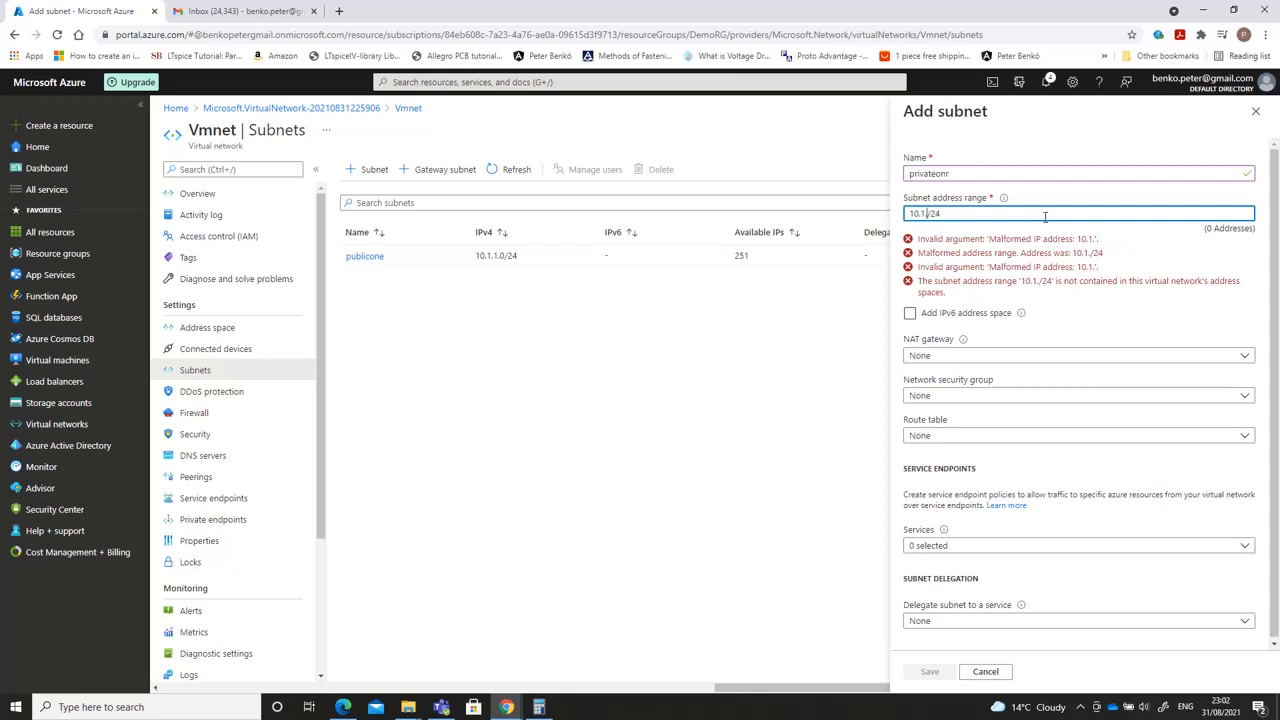
pyautogui.write('2')
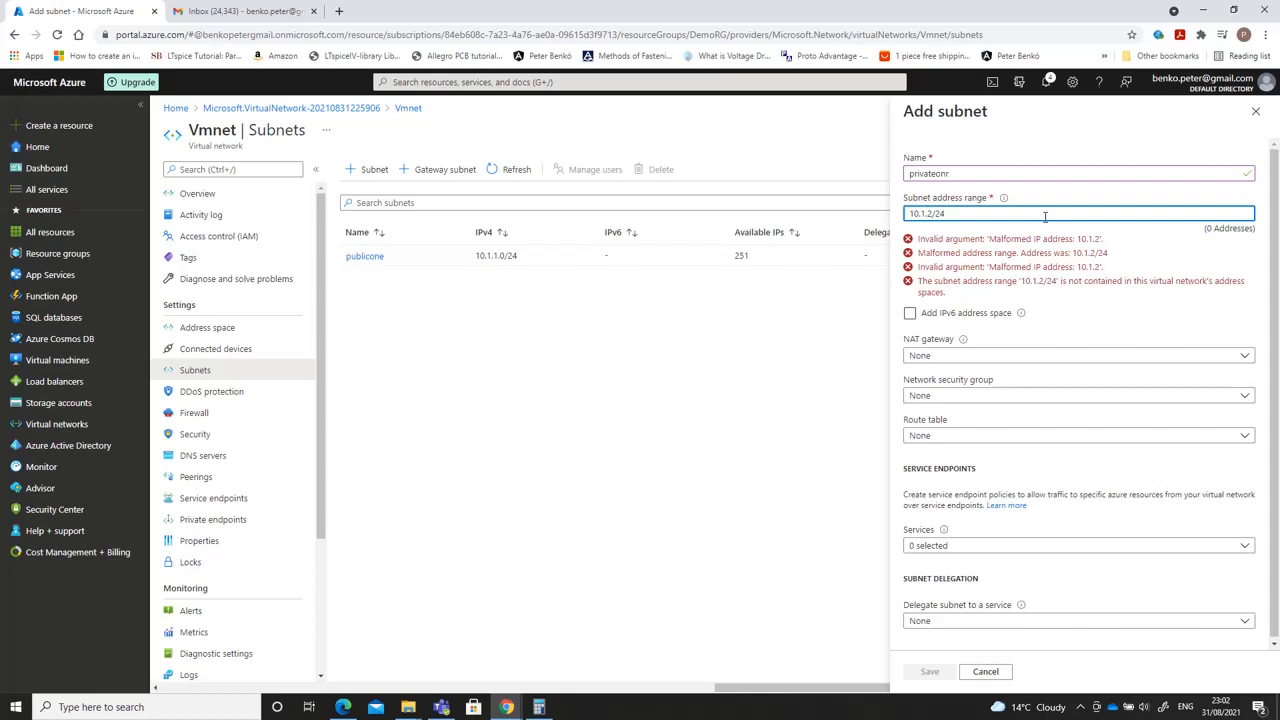
pyautogui.write('.1')
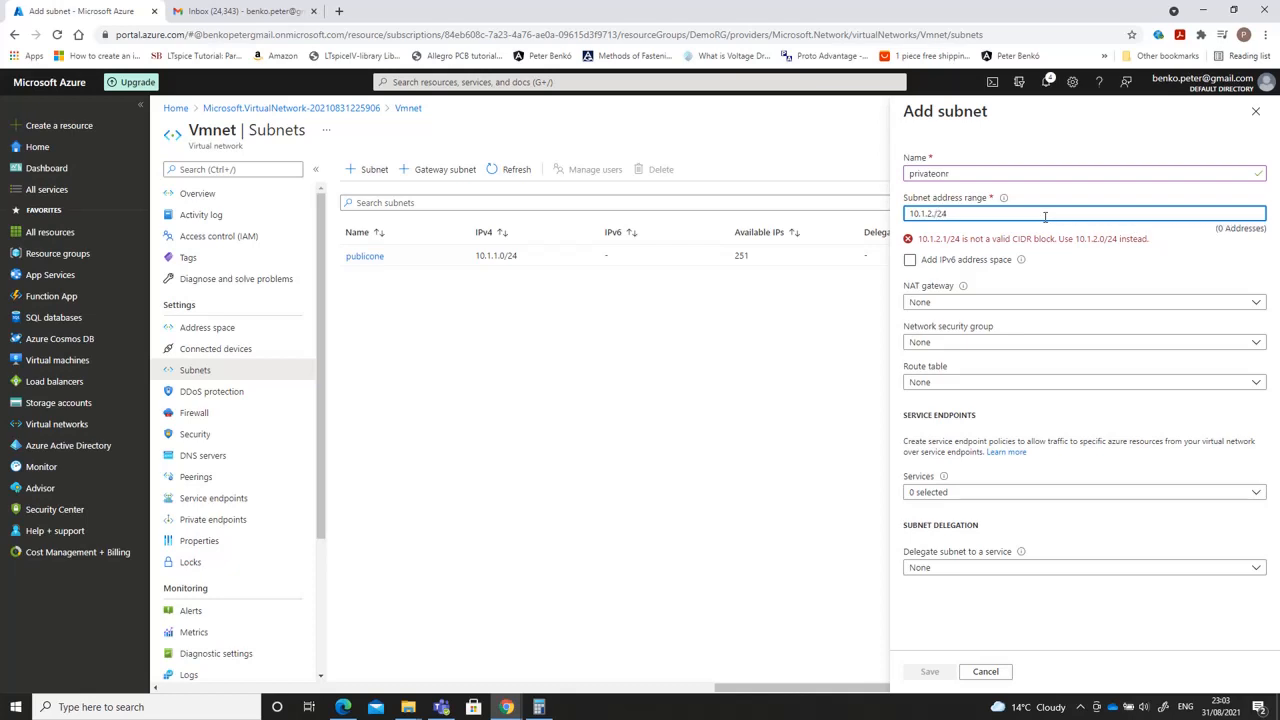
pyautogui.press('BackSpace')
pyautogui.write('0')
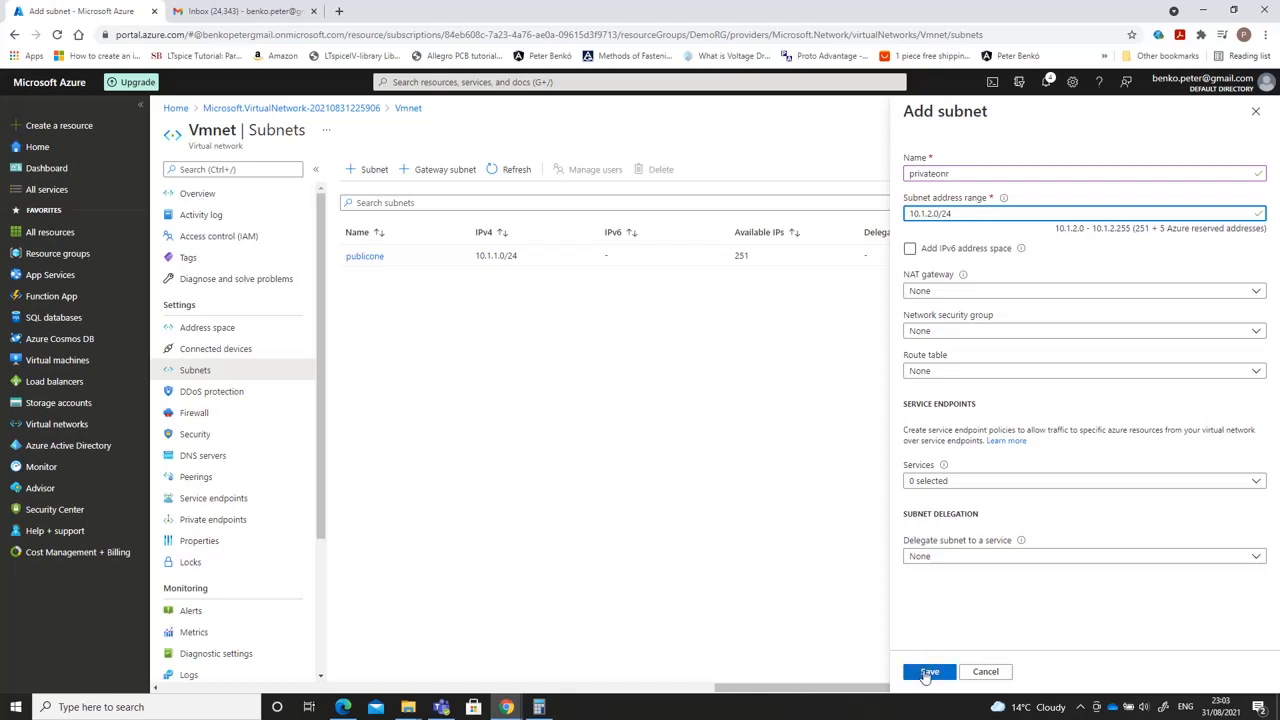
pyautogui.click(928, 672)
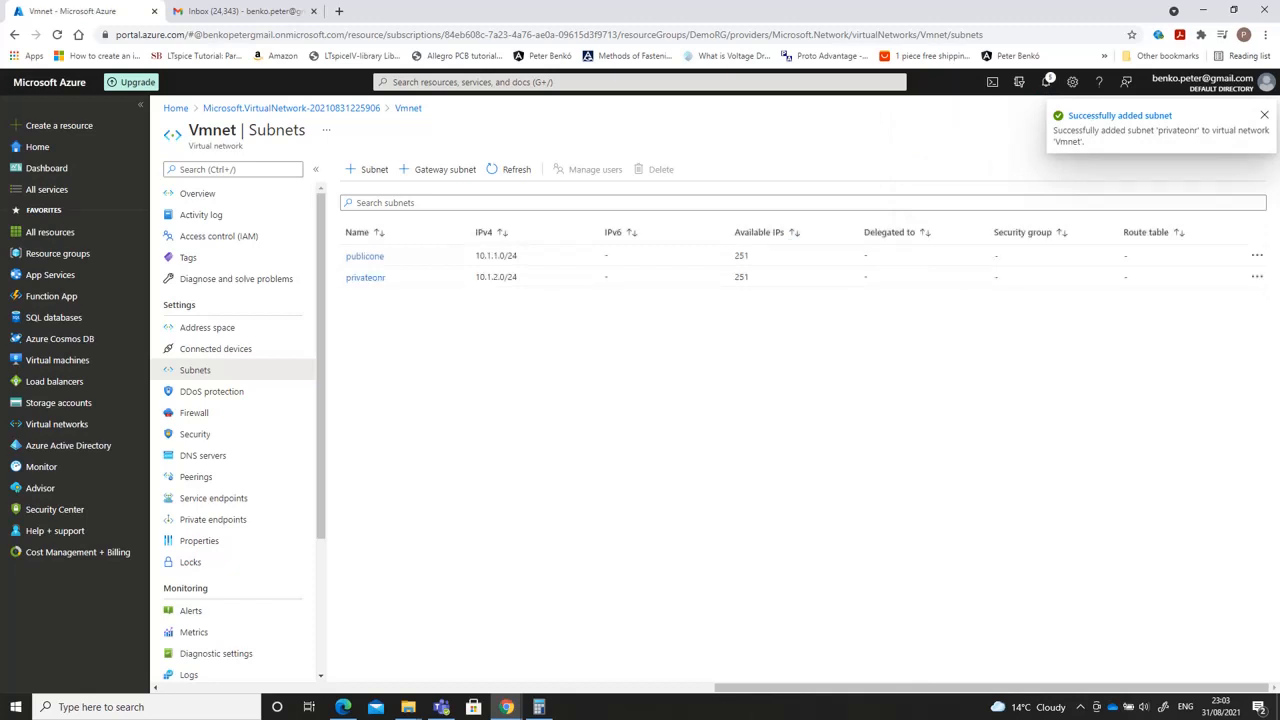
# - Start creating a storage account in the DemoRG resource group and name it demostoacc01
pyautogui.click(89, 405)
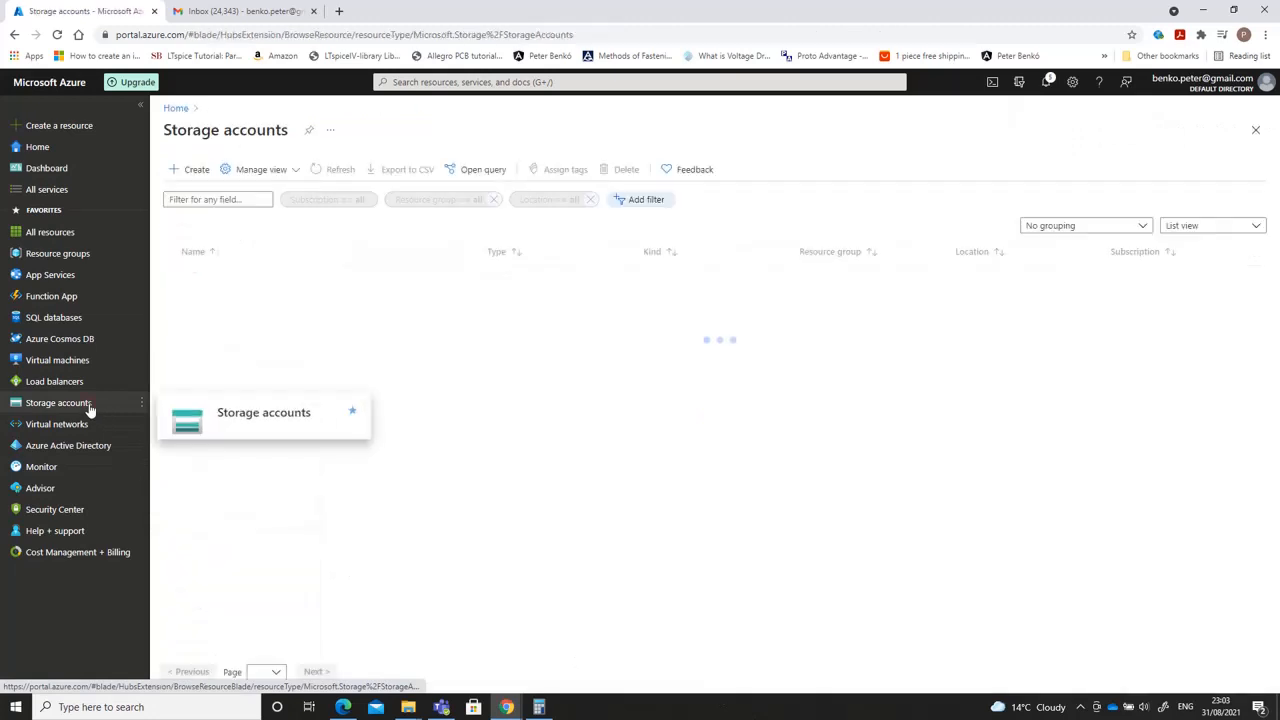
pyautogui.click(198, 170)
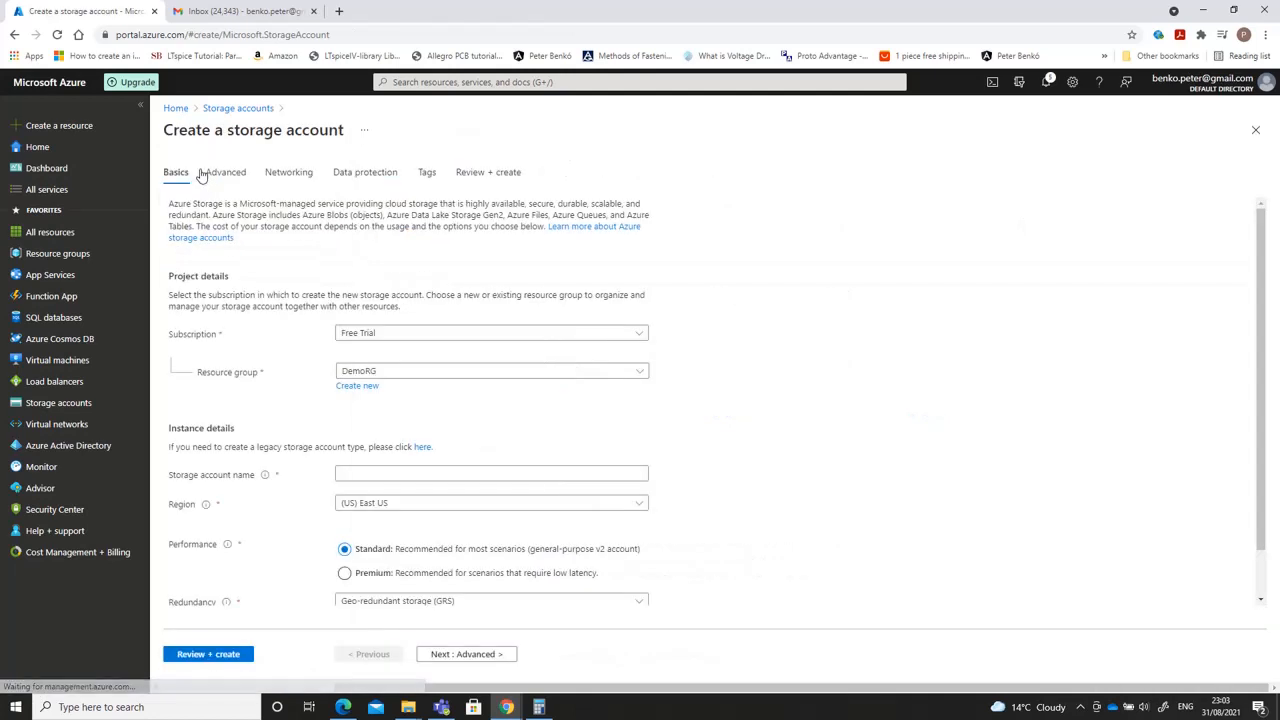
pyautogui.click(377, 475)
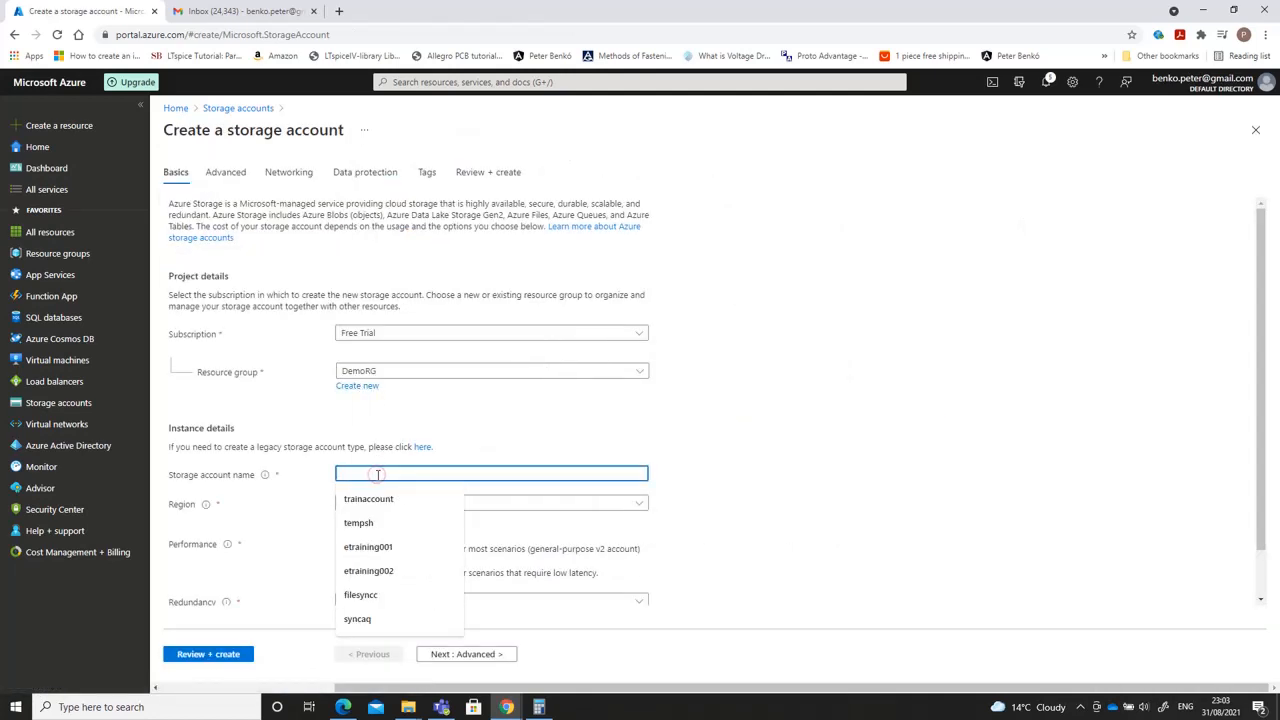
pyautogui.write('demo')
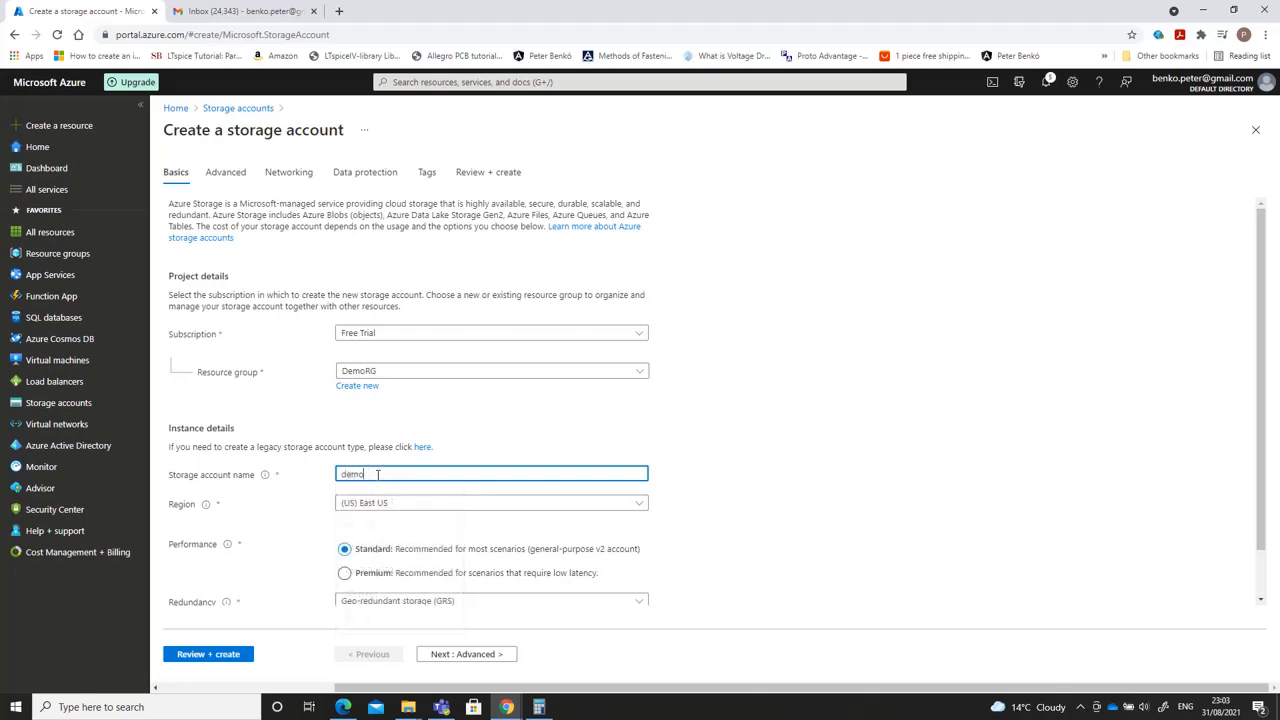
pyautogui.write('stor')
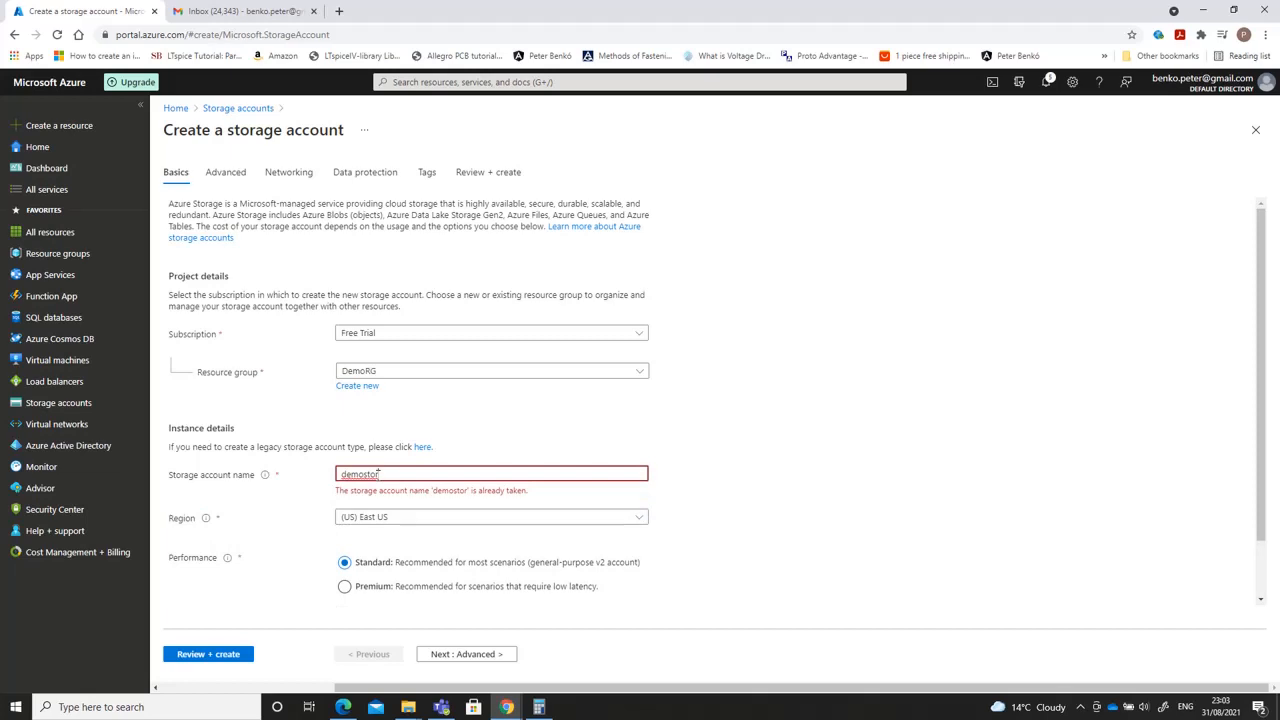
pyautogui.press('BackSpace')
pyautogui.write('acc')
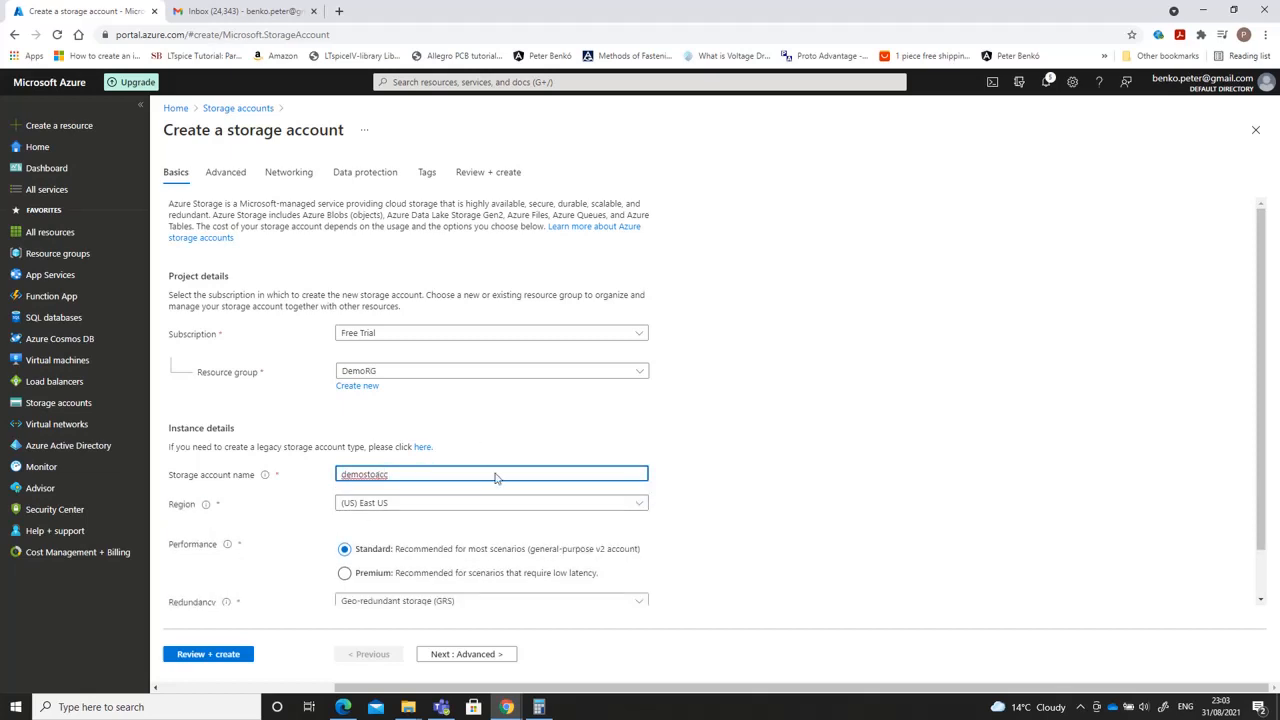
pyautogui.write('01')
# - Set the redundancy of the demostoacc01 storage account to Locally-redundant storage (LRS)
pyautogui.click(403, 601)
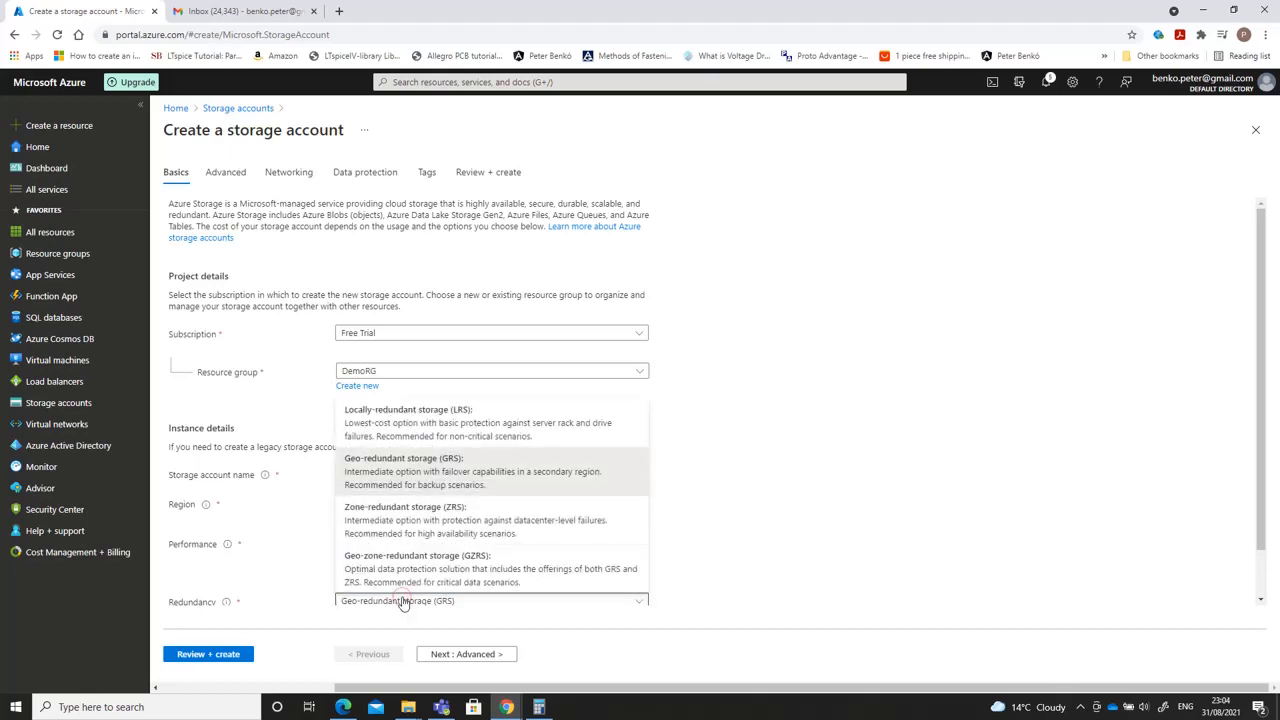
pyautogui.click(405, 410)
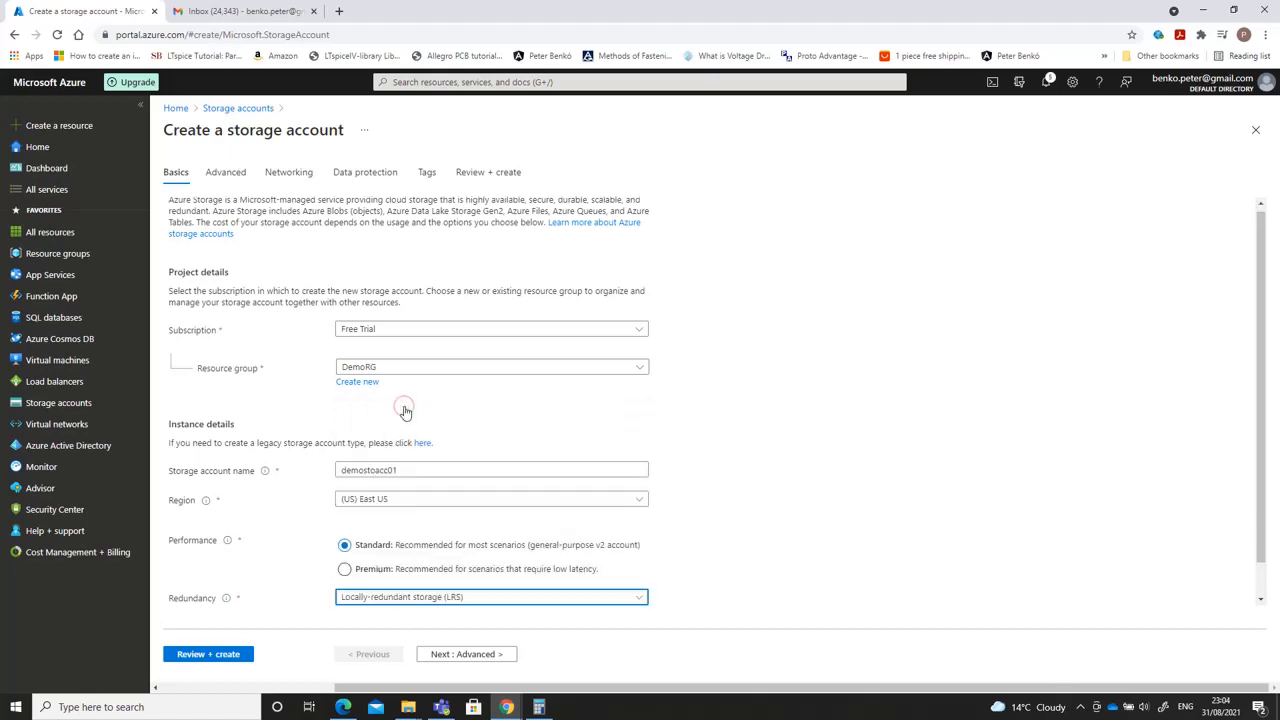
pyautogui.click(1260, 598)
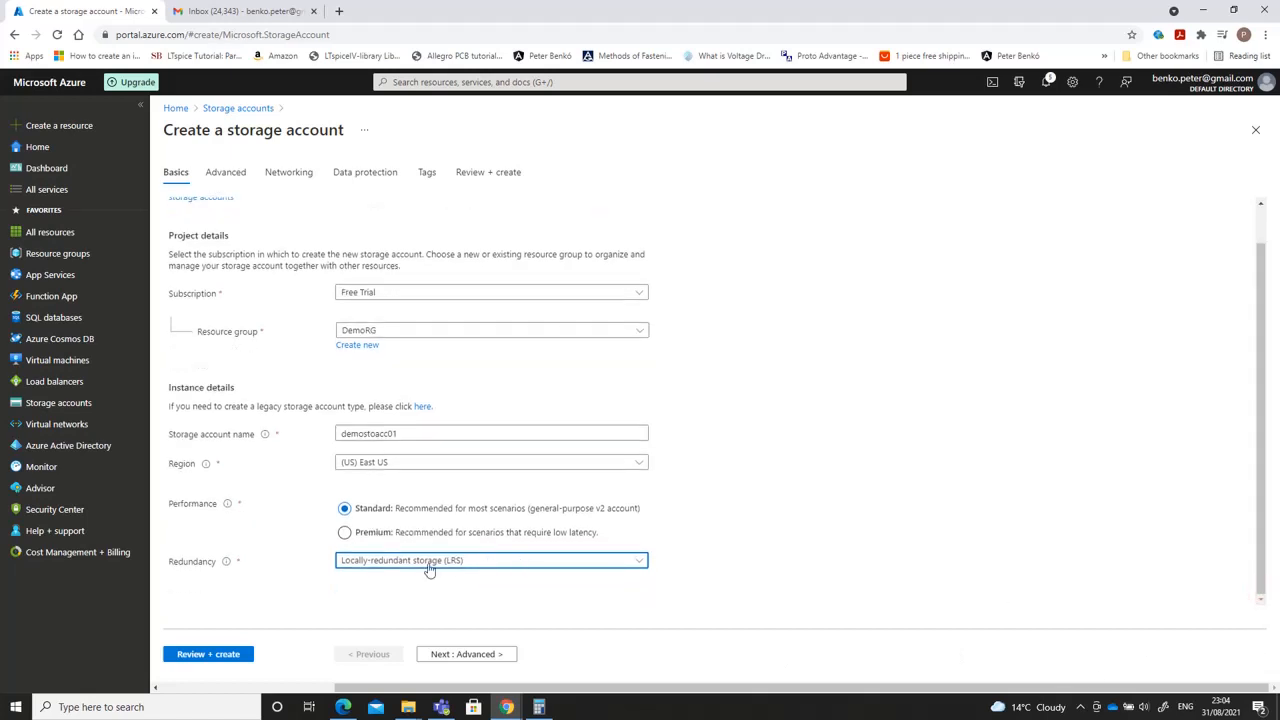
# - Set the storage account's connectivity to a public endpoint for Vmnet's publicone and privateonr subnets, and leave the setup without creating the account
pyautogui.click(448, 655)
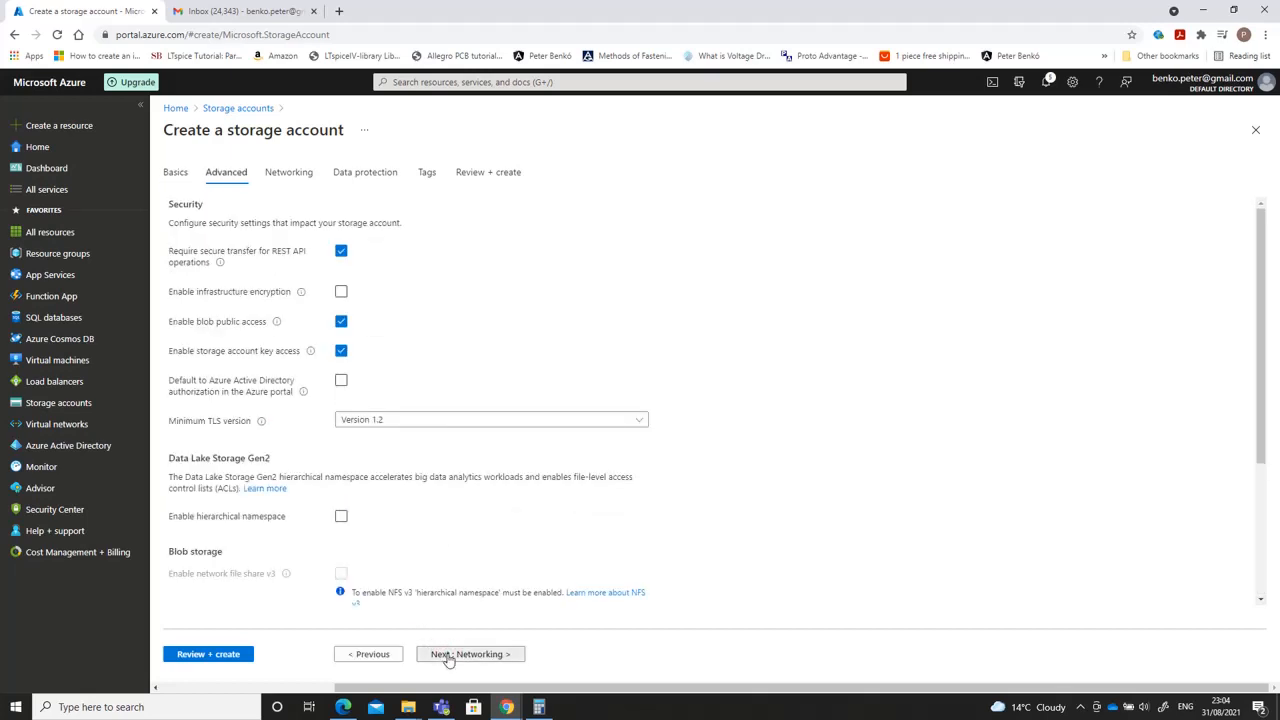
pyautogui.click(448, 655)
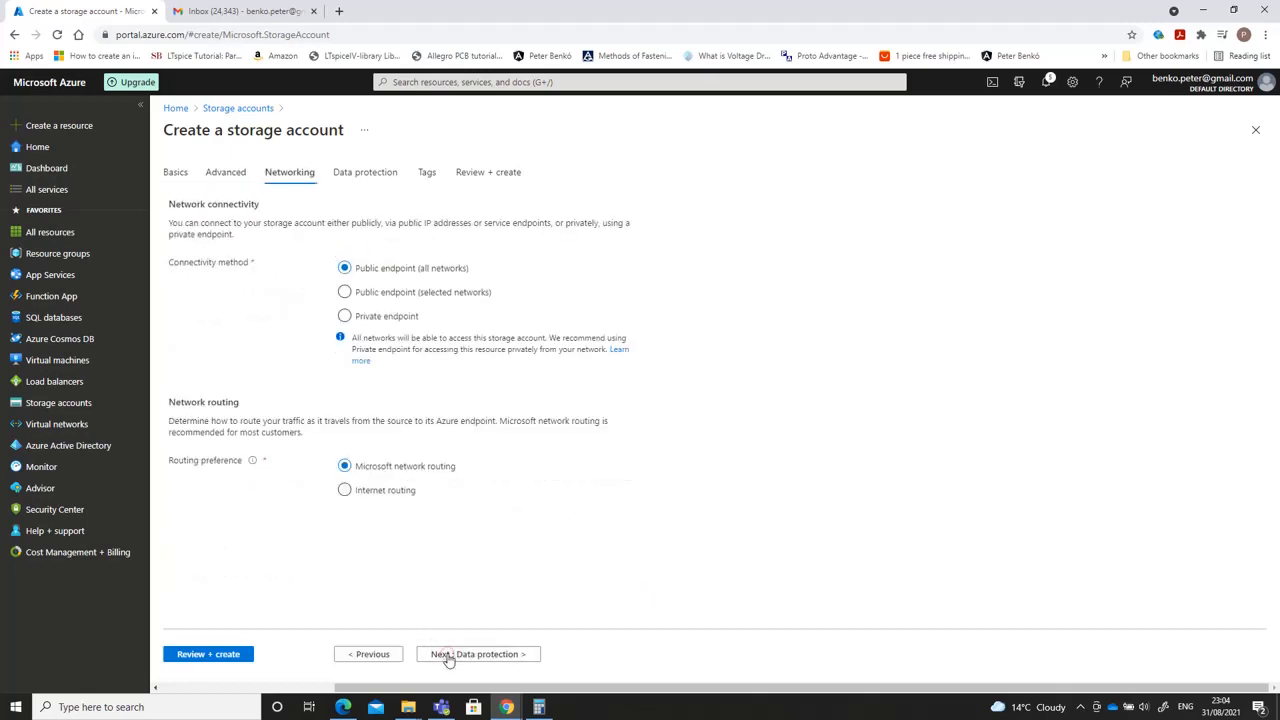
pyautogui.click(388, 300)
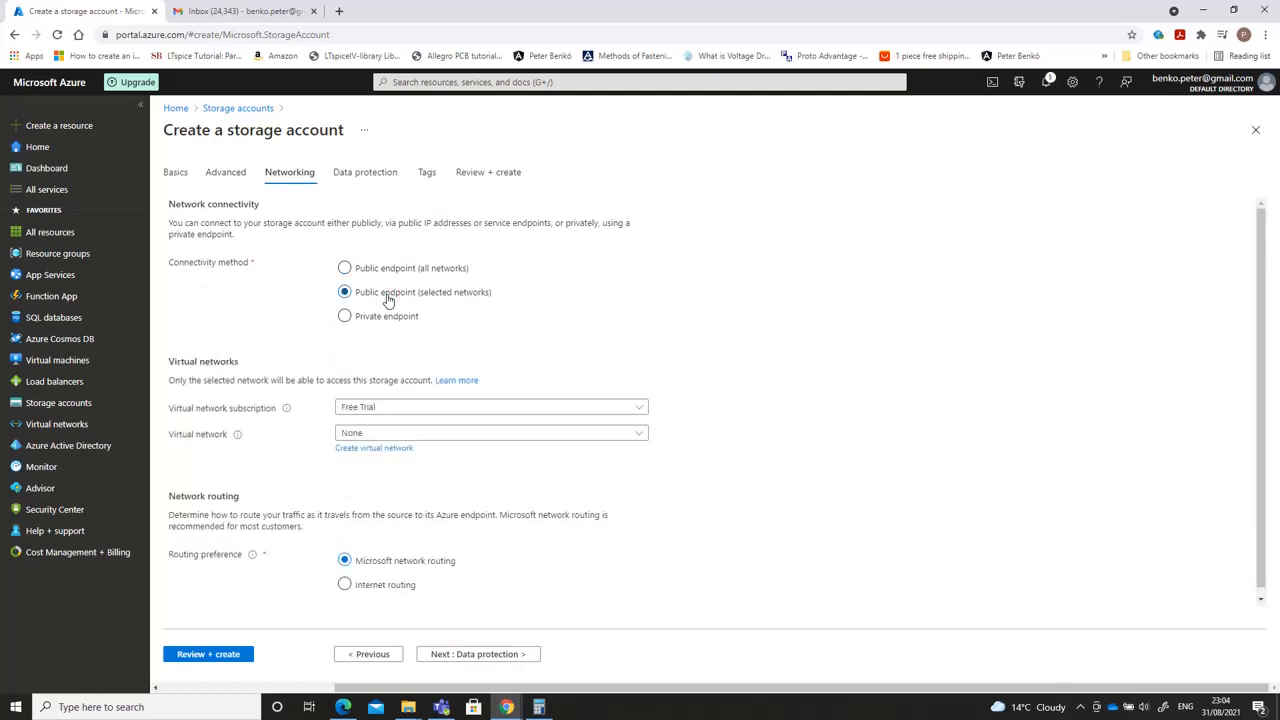
pyautogui.click(429, 435)
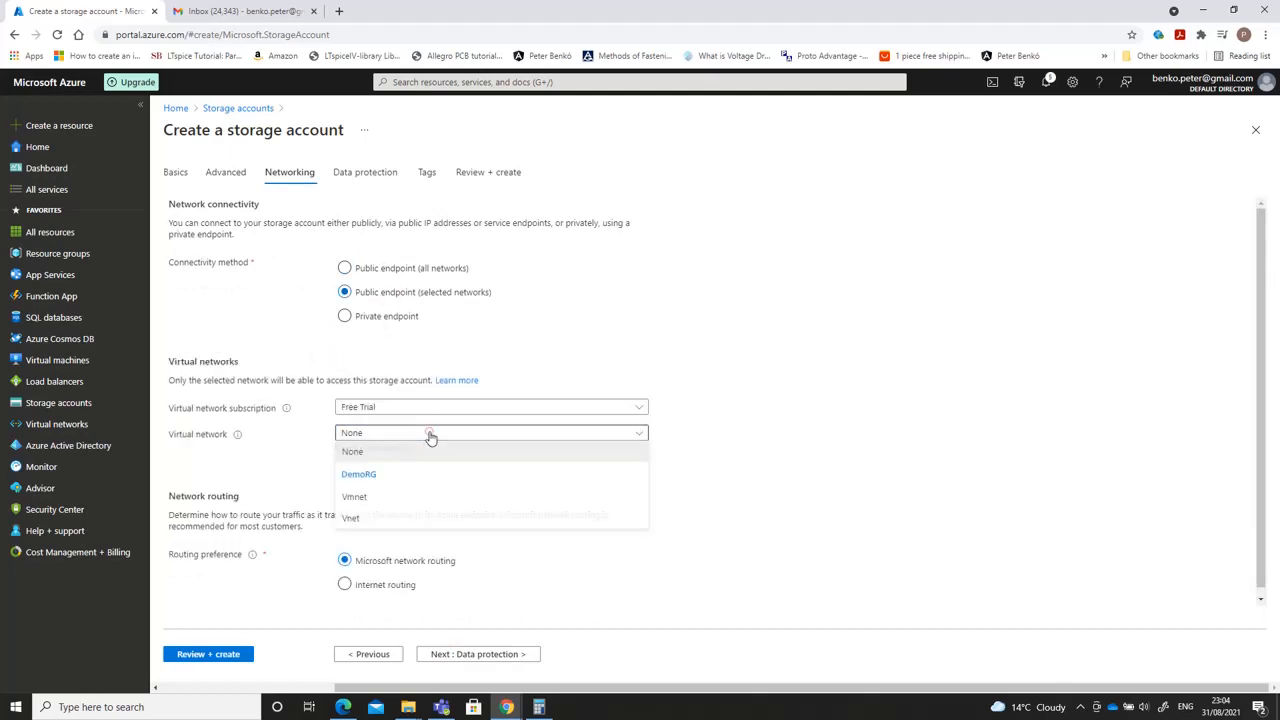
pyautogui.click(400, 497)
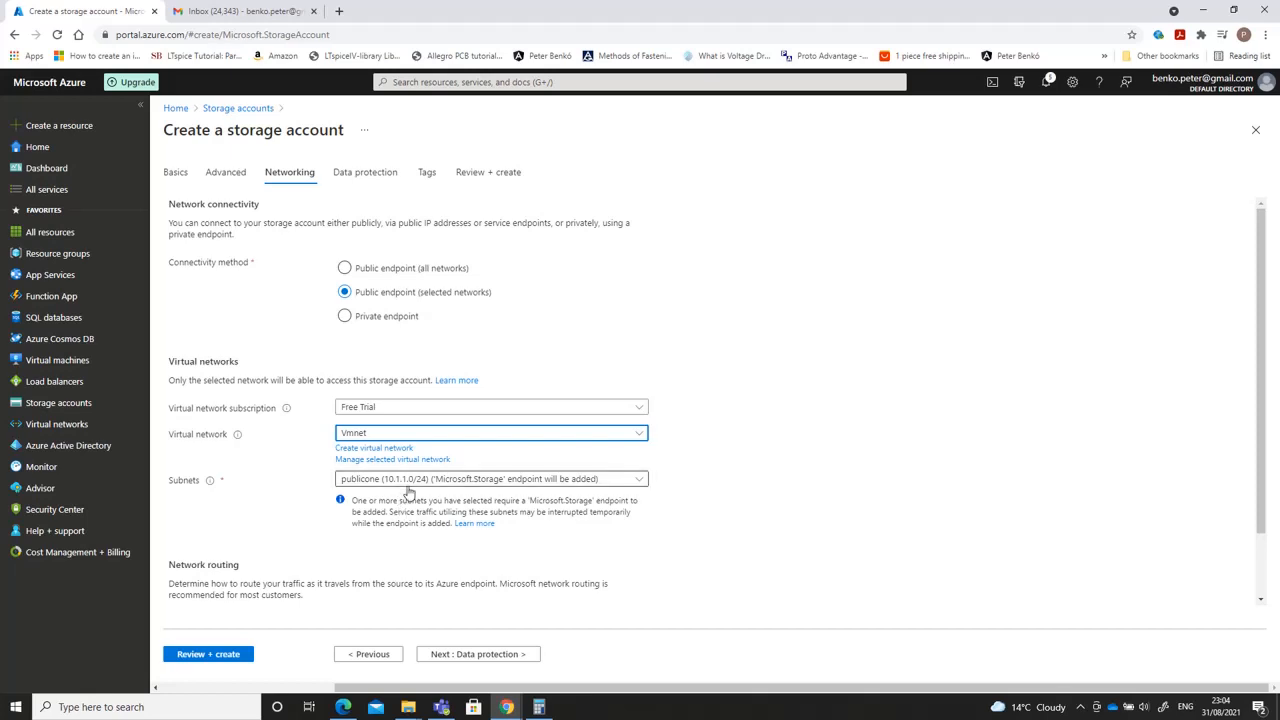
pyautogui.click(408, 484)
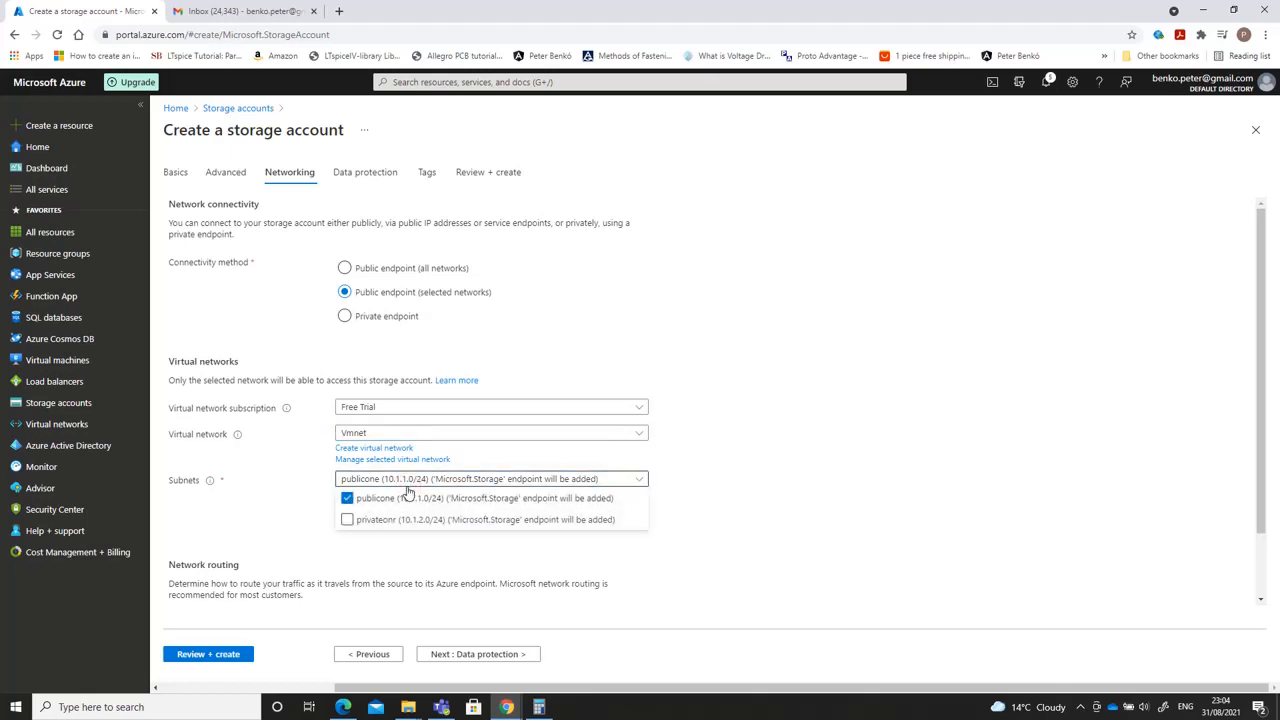
pyautogui.click(347, 520)
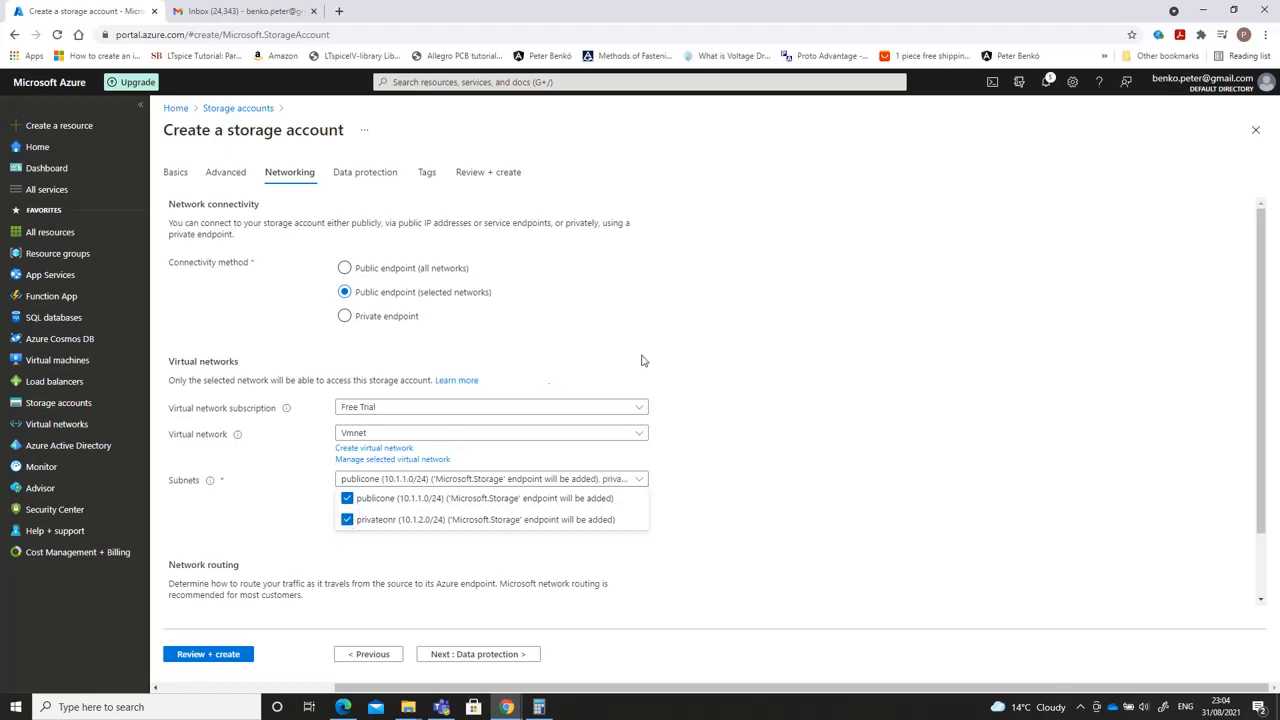
pyautogui.click(703, 351)
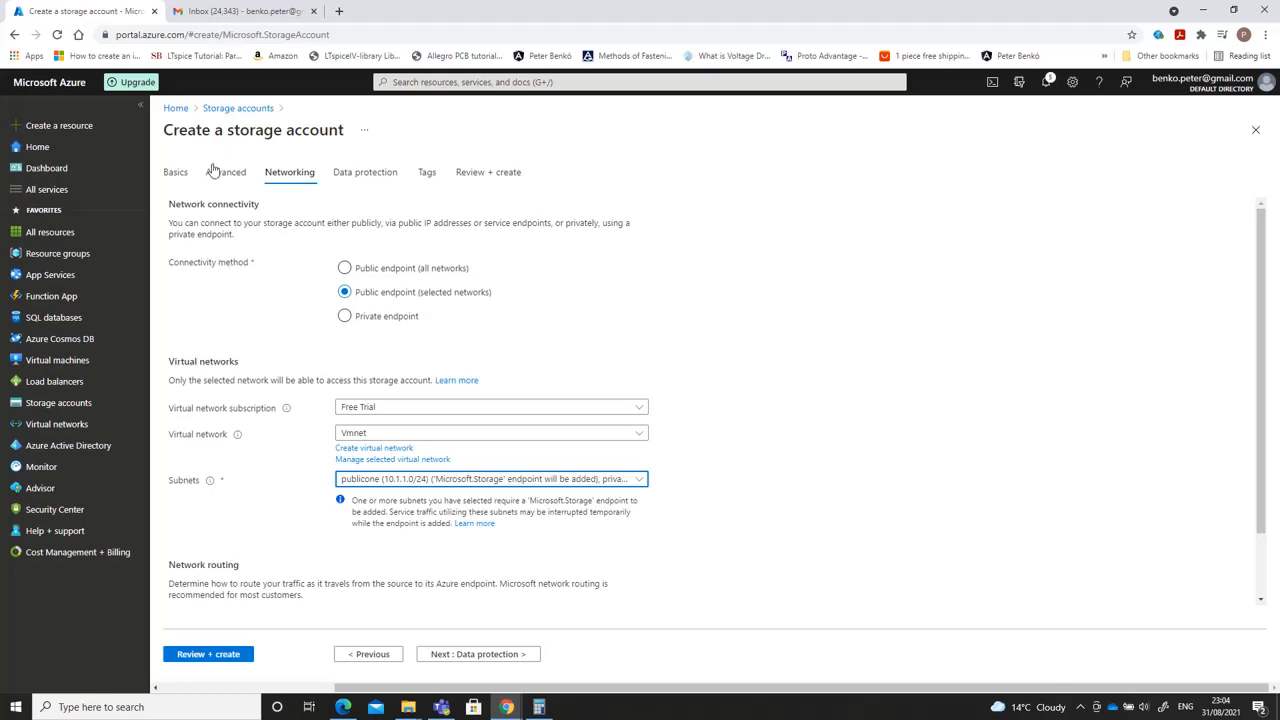
pyautogui.click(178, 109)
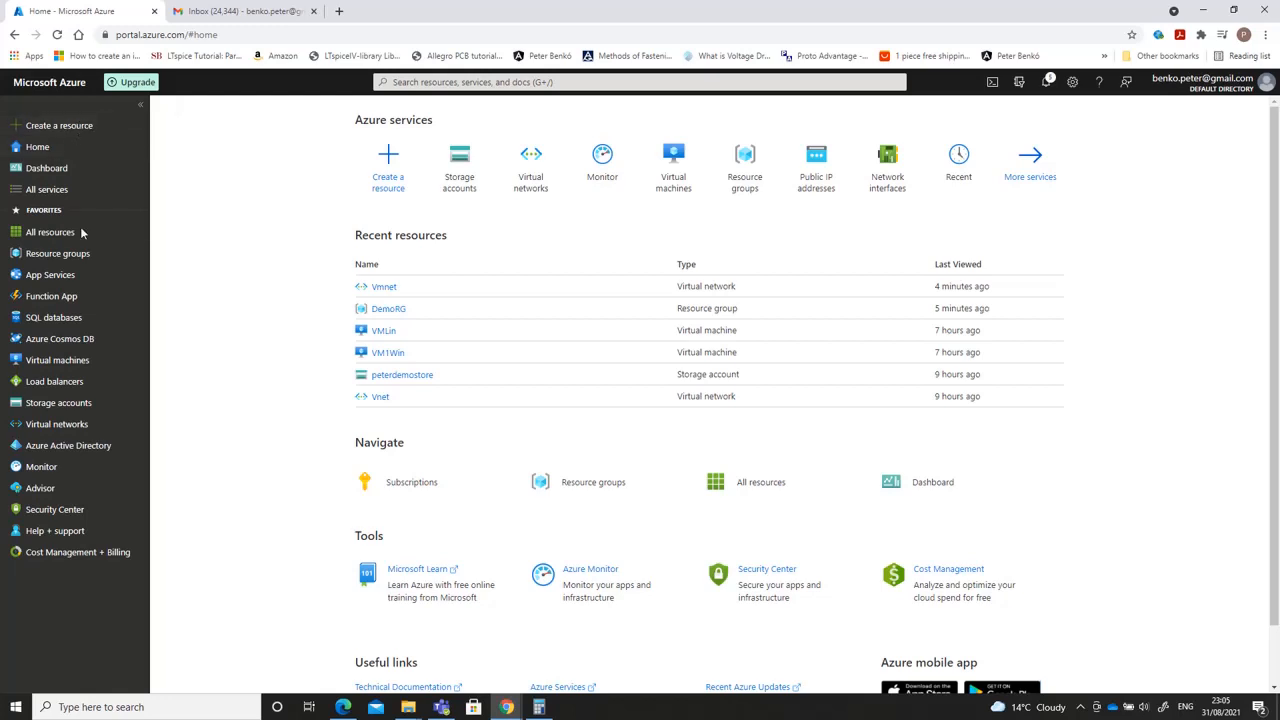
# - Start creating a virtual machine from the virtual machines list and assign it to the DemoRG resource group
pyautogui.click(67, 358)
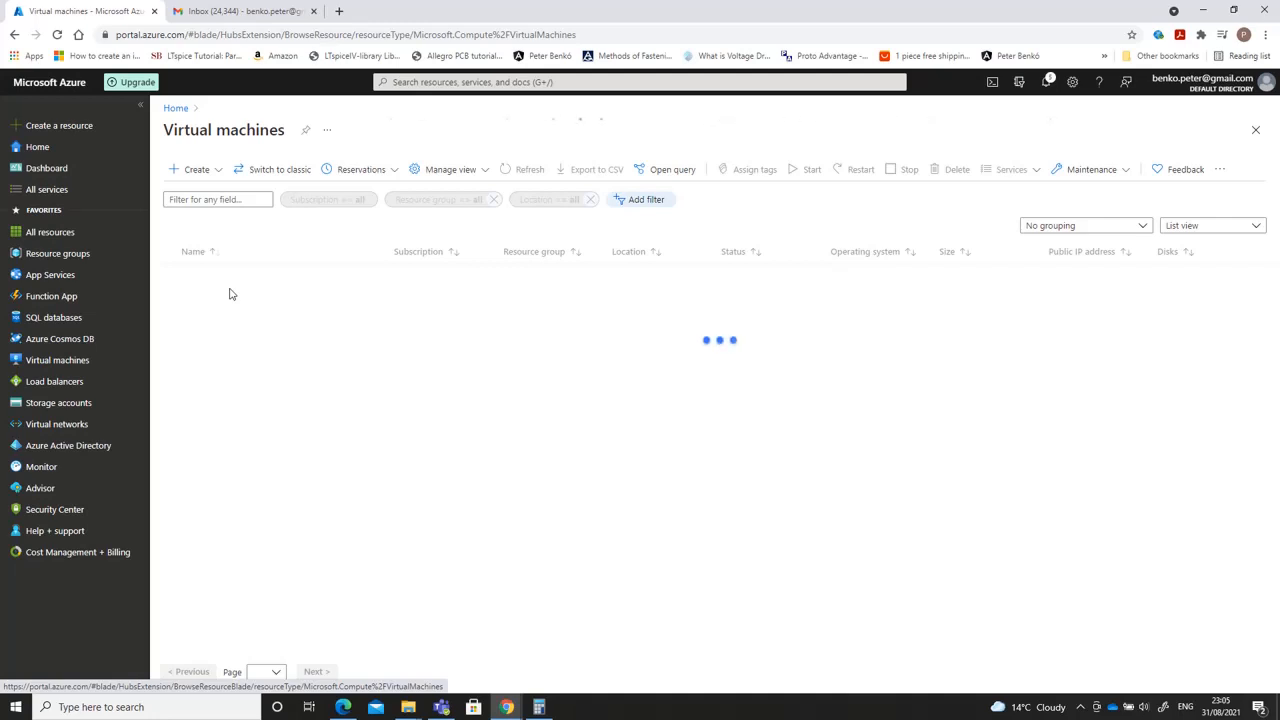
pyautogui.click(192, 172)
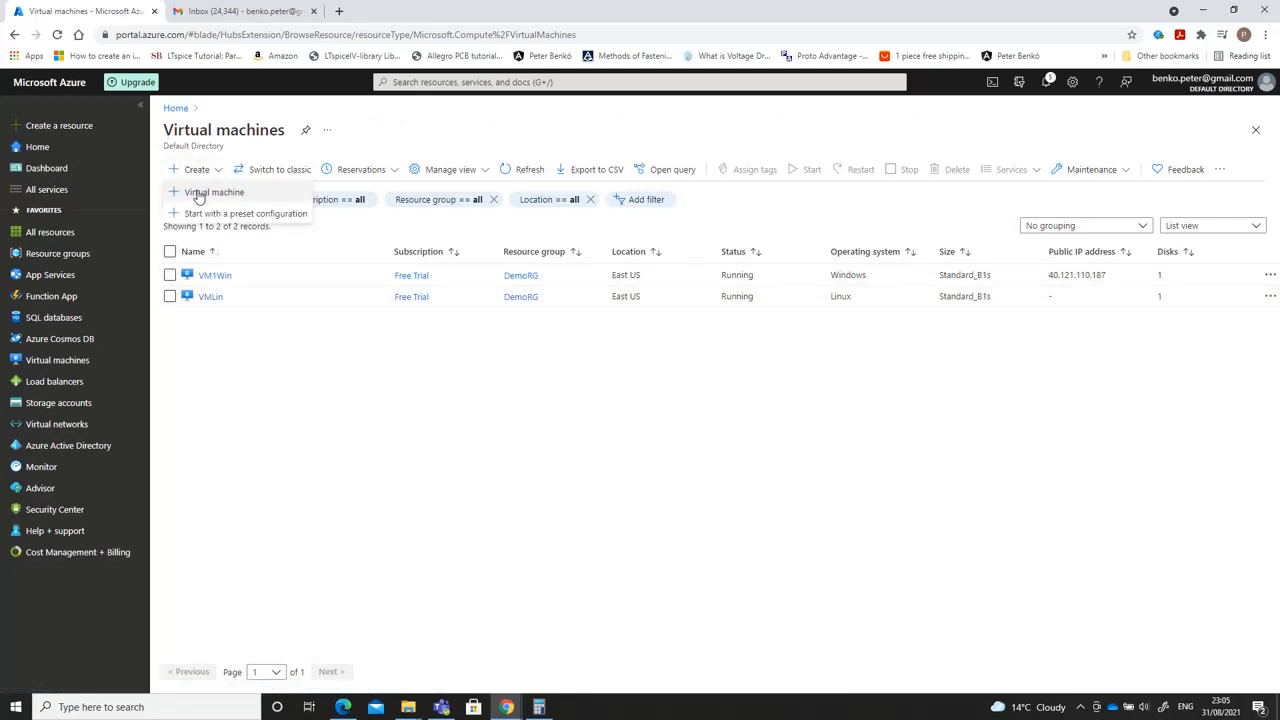
pyautogui.click(190, 192)
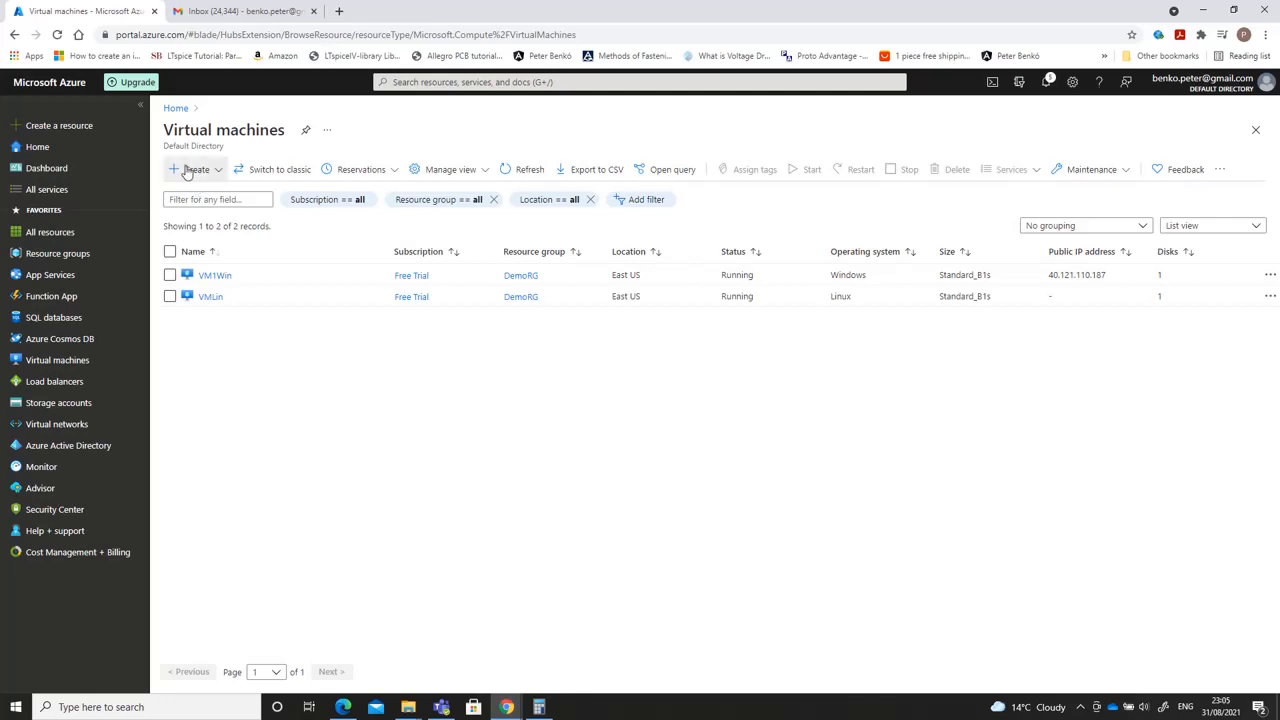
pyautogui.click(186, 170)
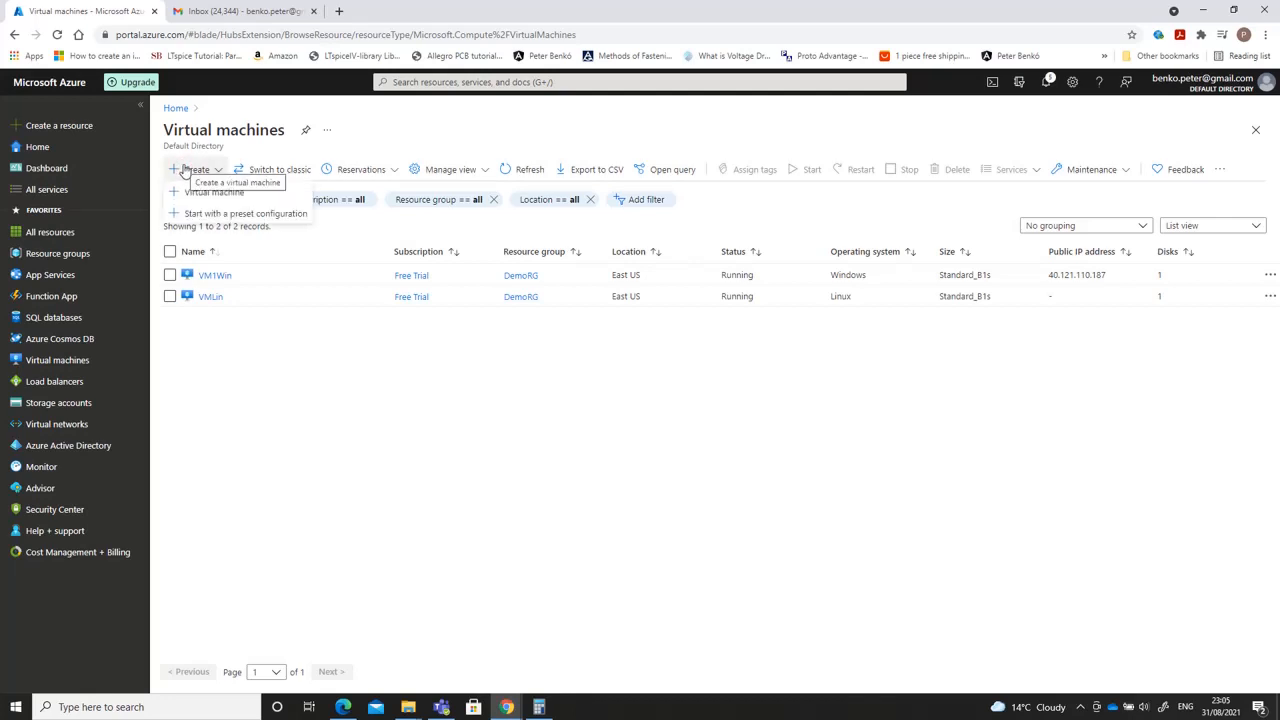
pyautogui.click(212, 192)
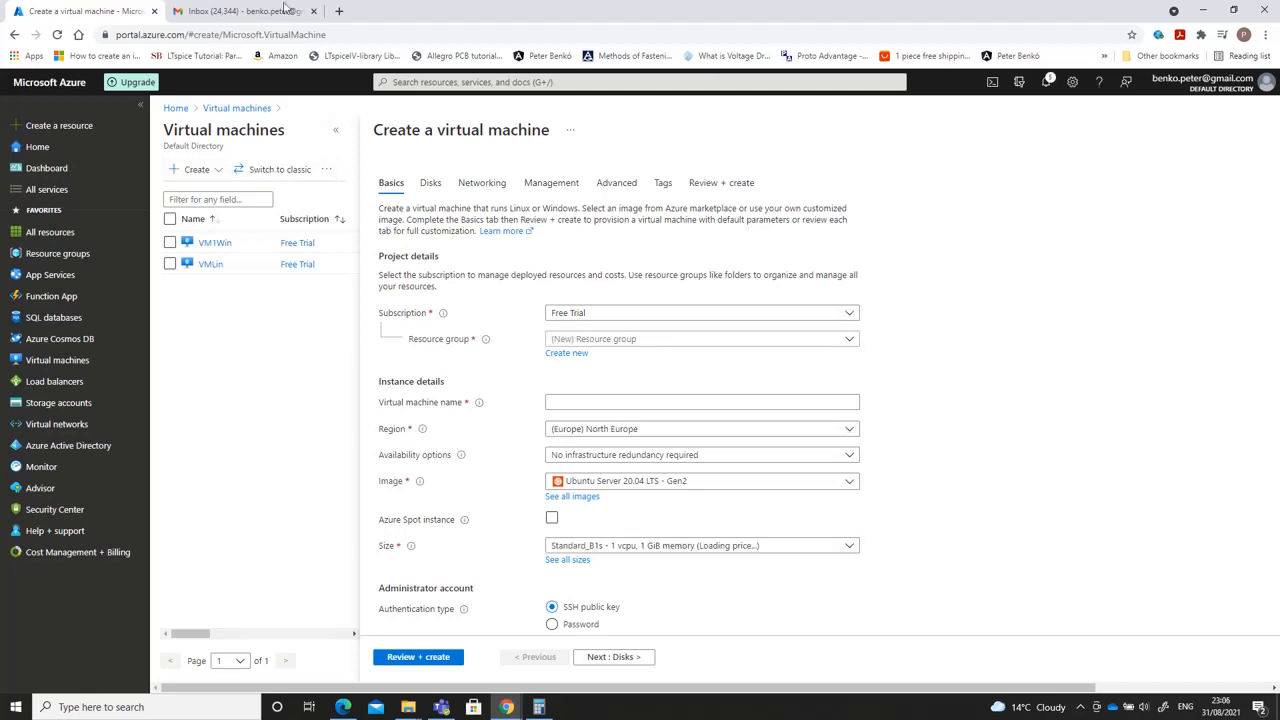
pyautogui.click(638, 342)
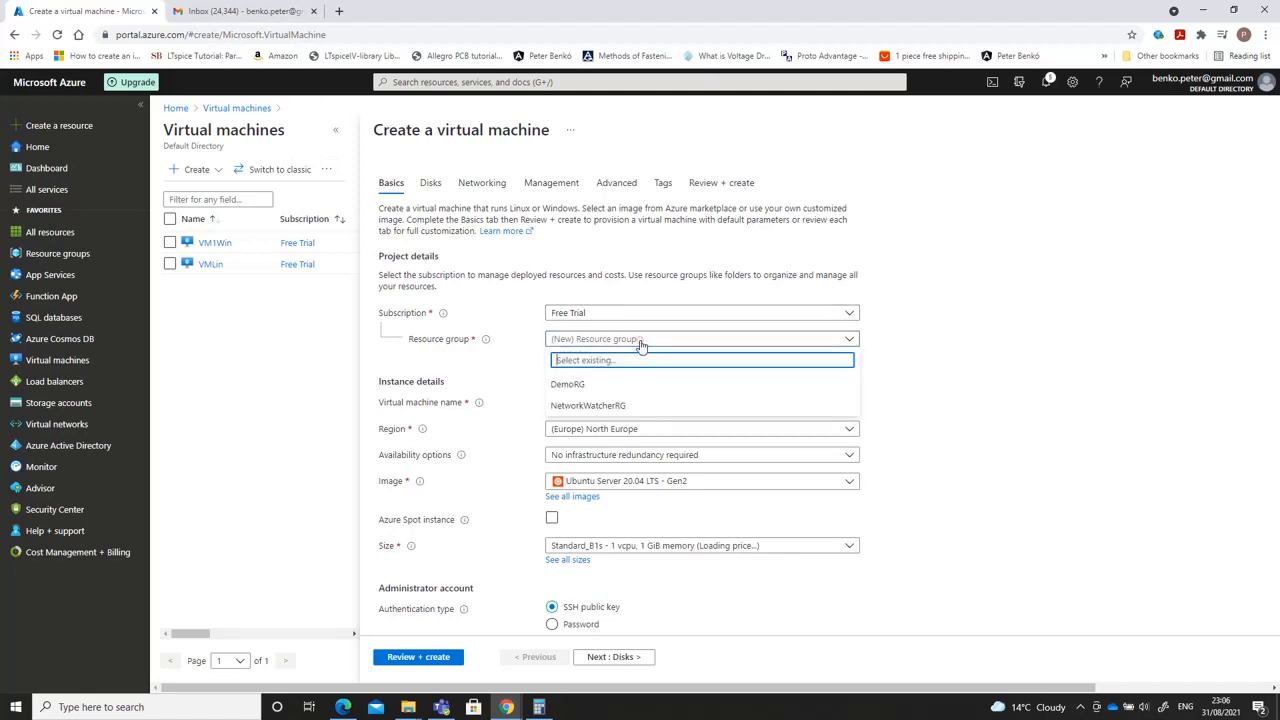
pyautogui.click(630, 390)
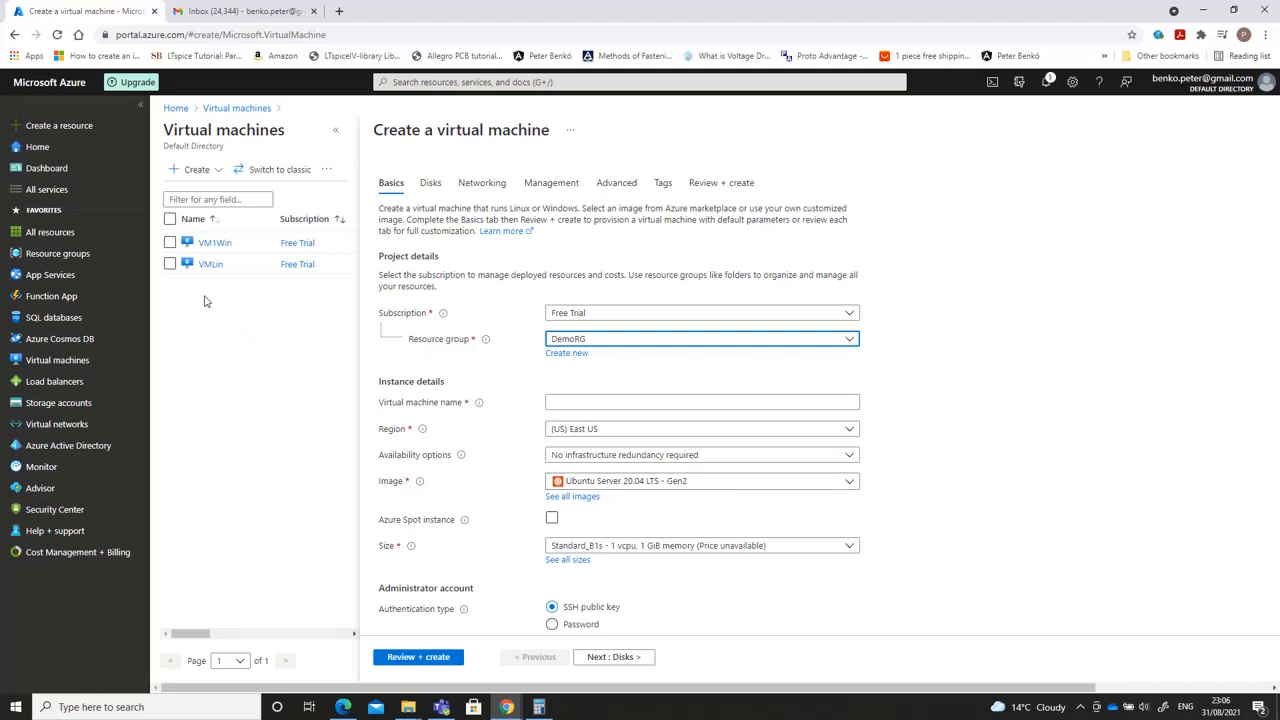
# - Discard the unfinished virtual machine setup and return to the virtual machines list
pyautogui.click(205, 265)
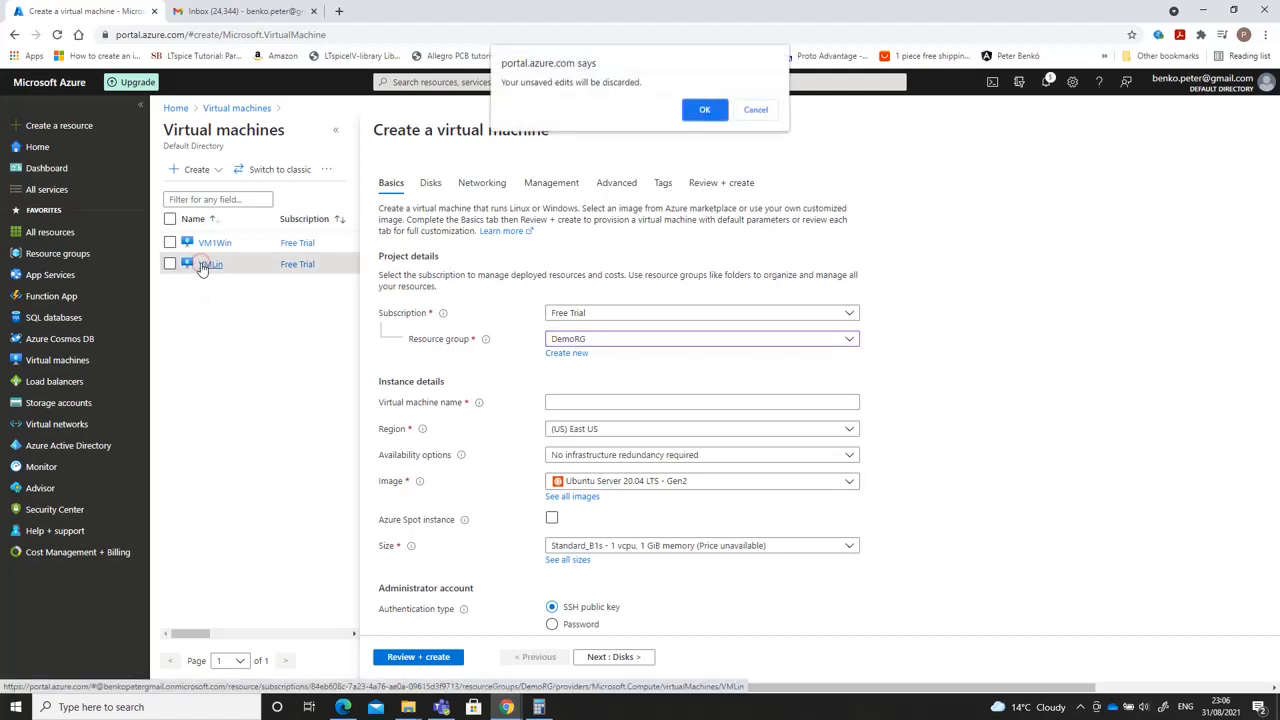
pyautogui.click(757, 109)
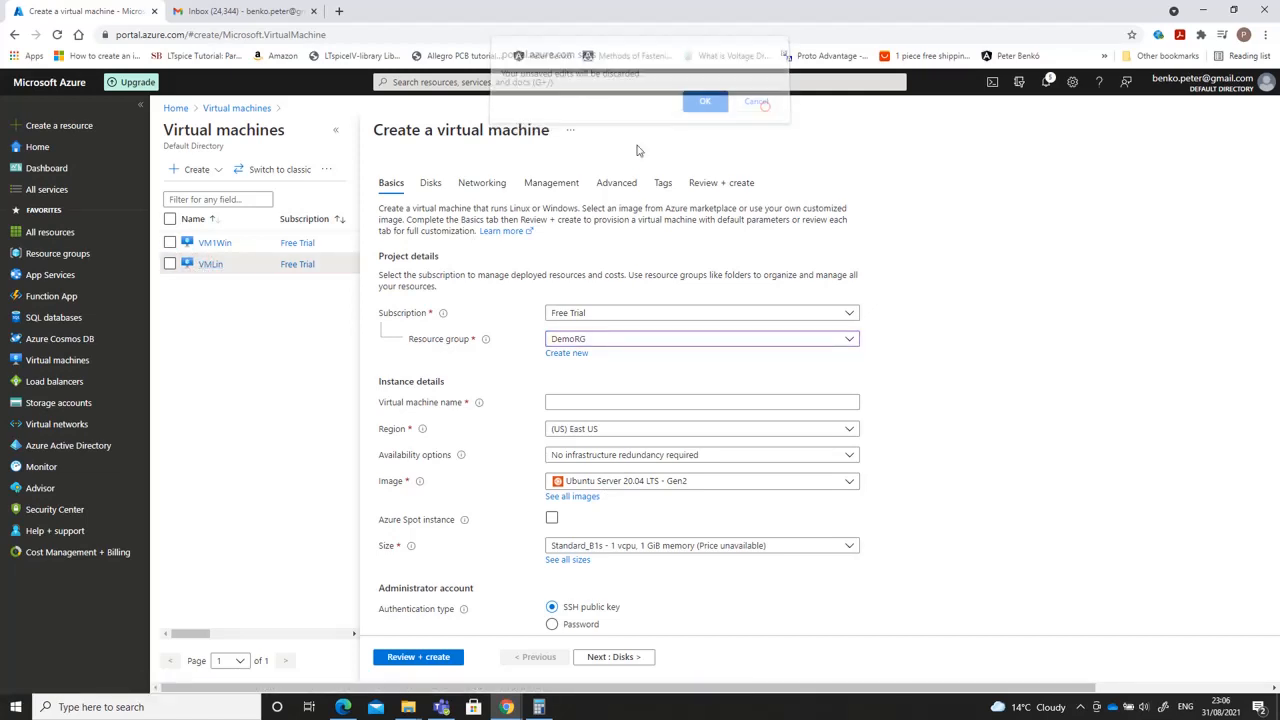
pyautogui.click(237, 108)
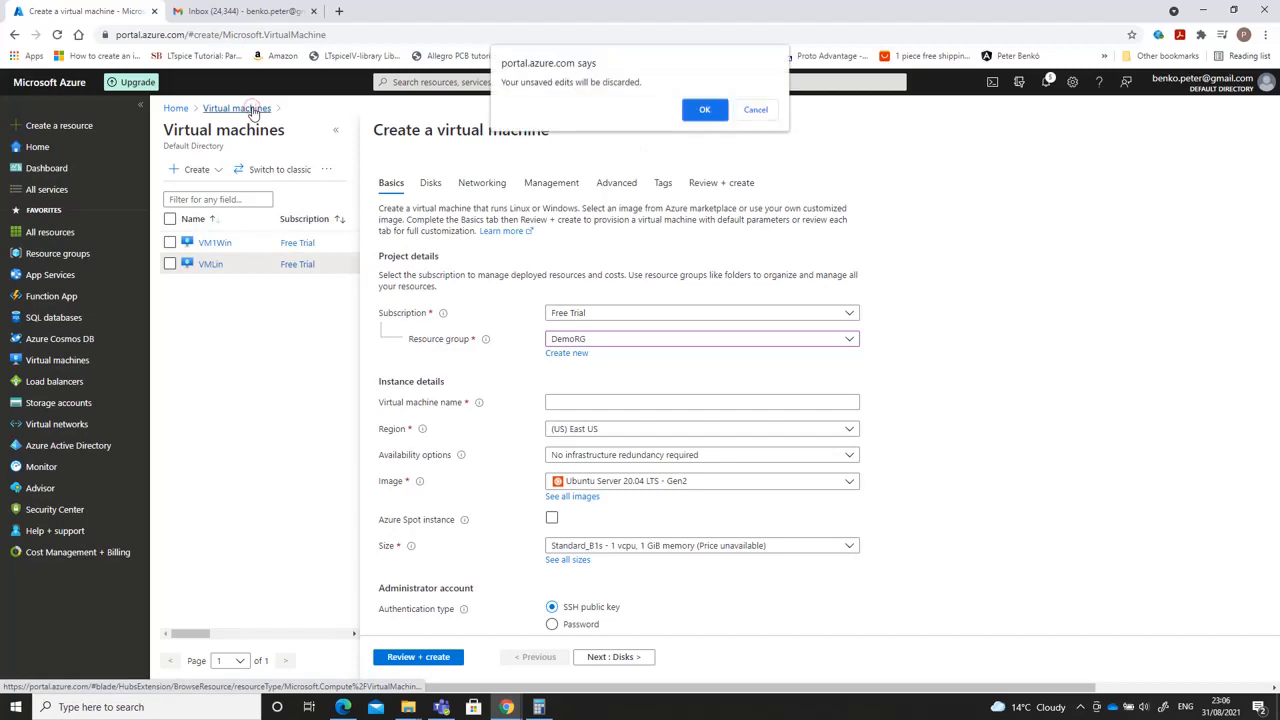
pyautogui.click(707, 109)
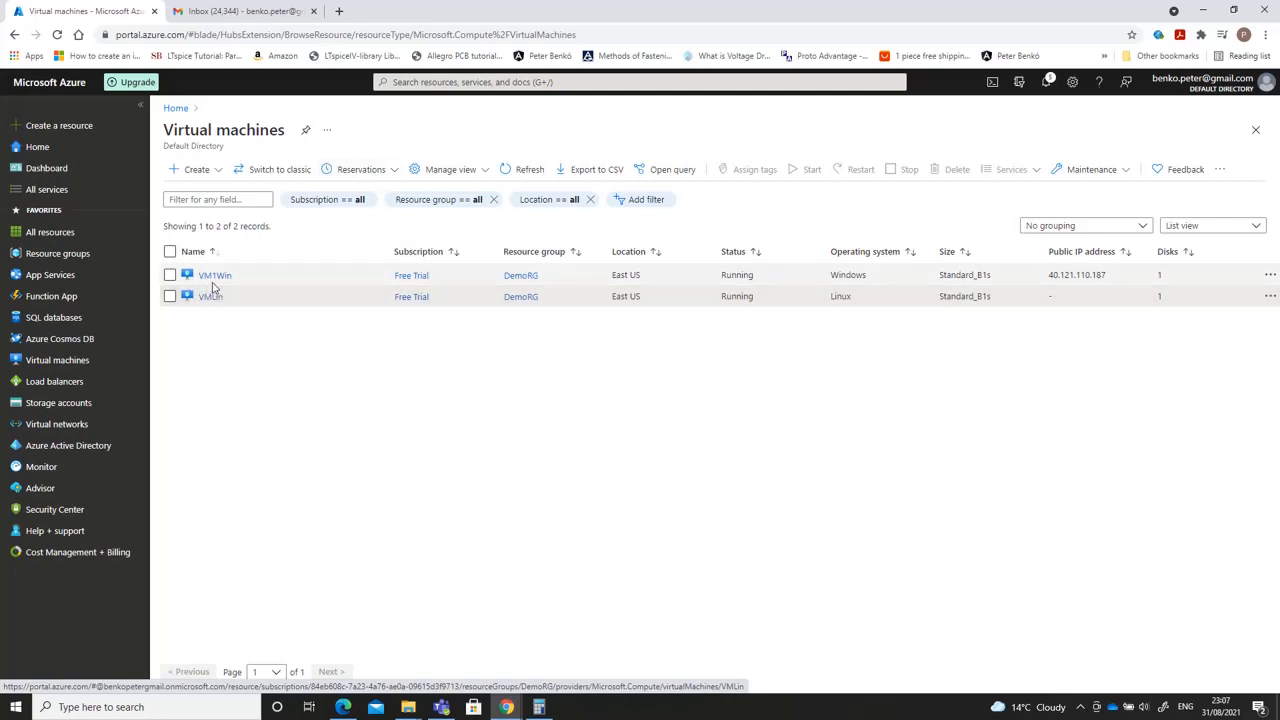
# - Start another virtual machine setup and keep the disk encryption type at the default encryption at-rest with a platform-managed key
pyautogui.click(195, 169)
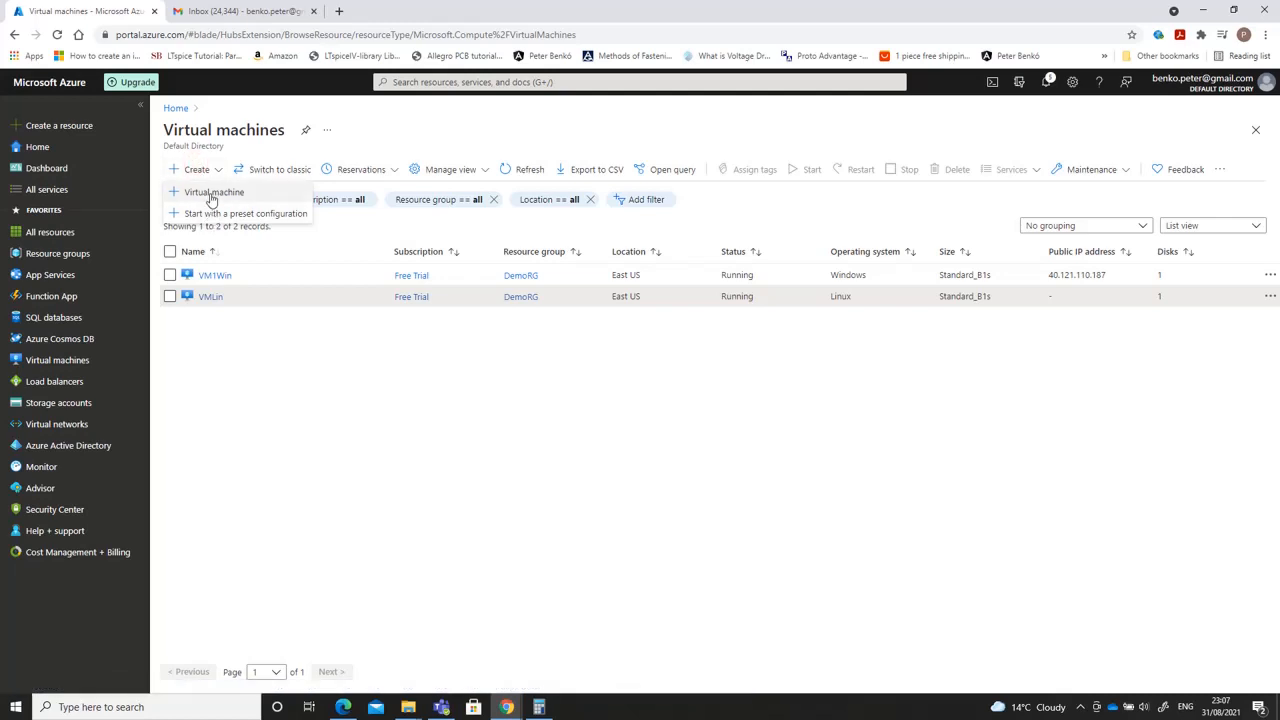
pyautogui.click(208, 192)
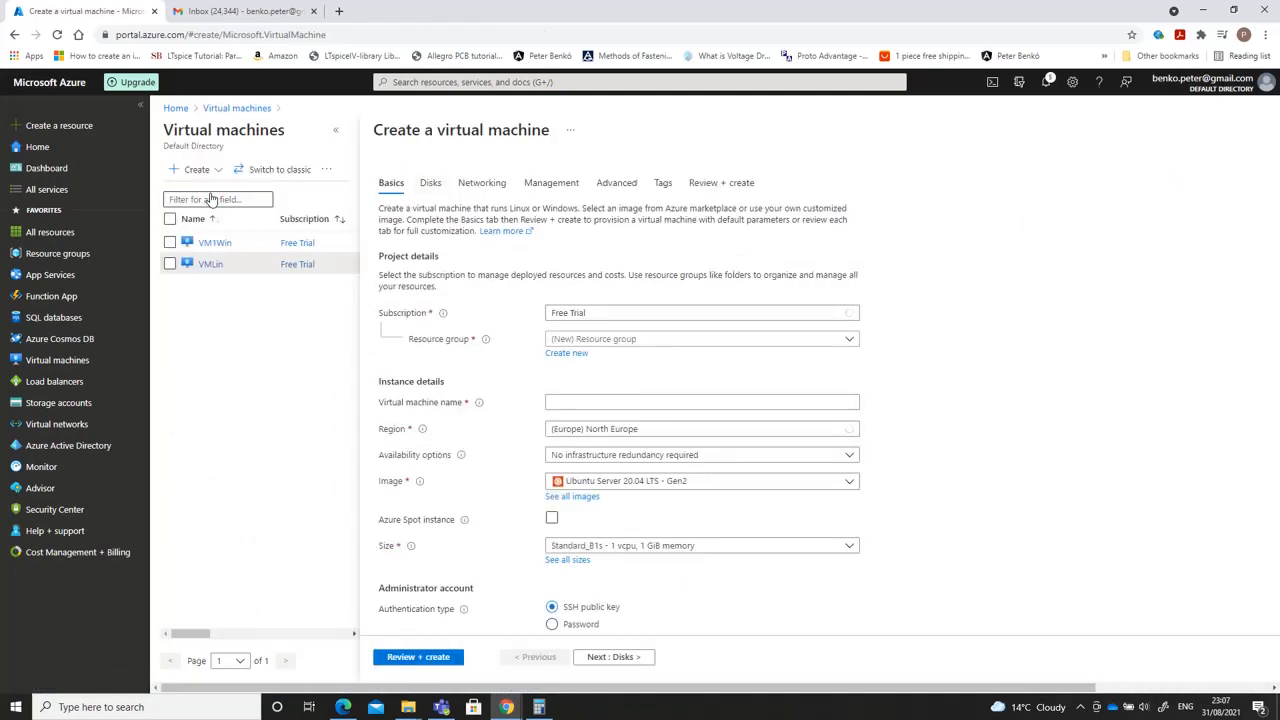
pyautogui.click(431, 188)
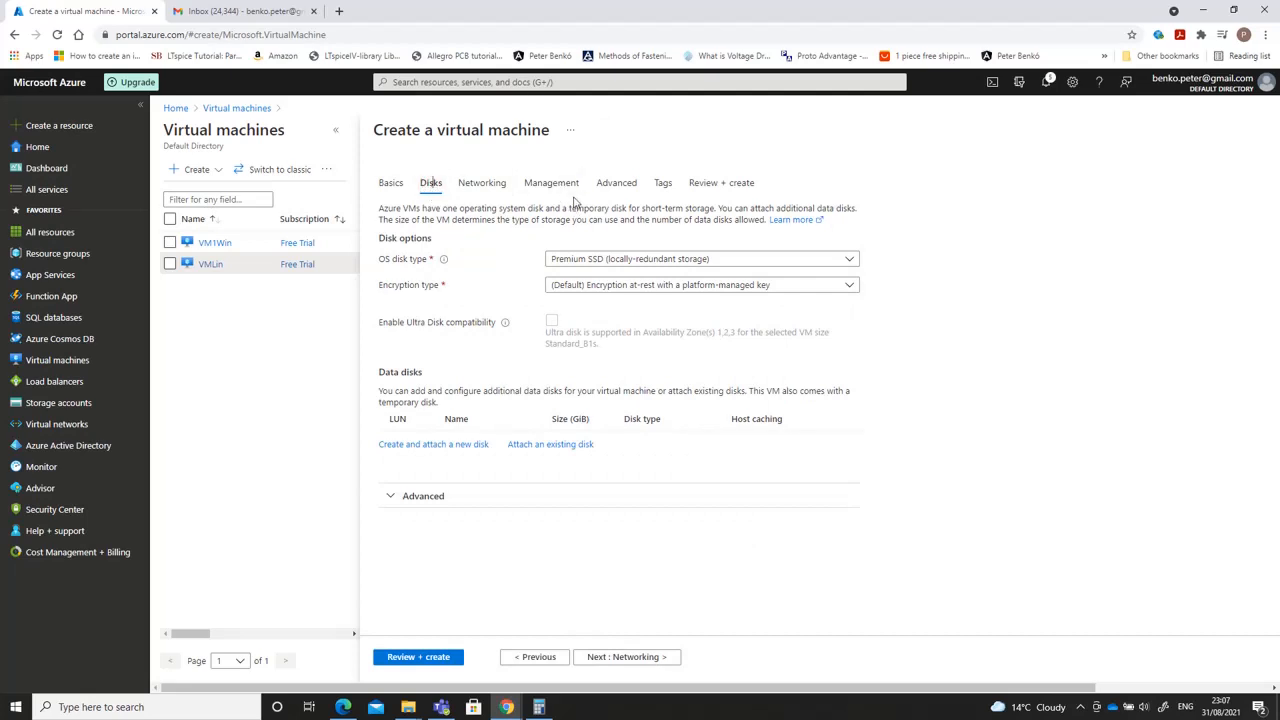
pyautogui.click(590, 290)
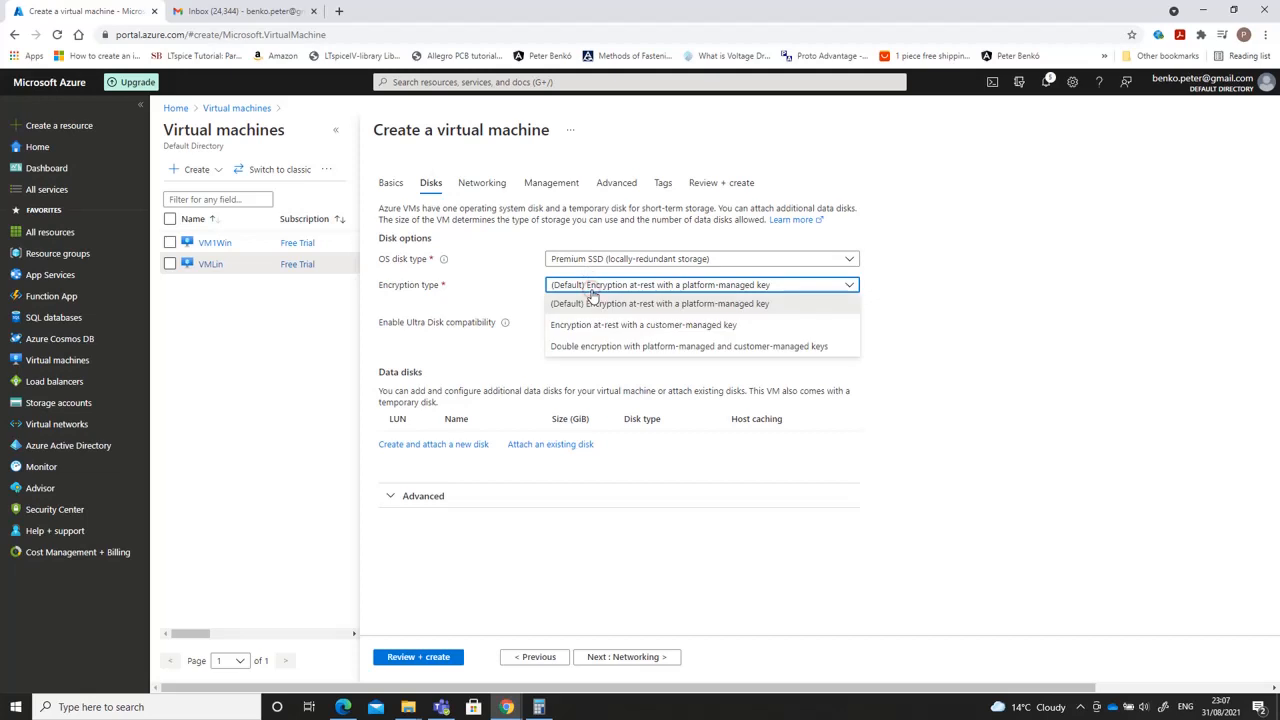
pyautogui.click(592, 303)
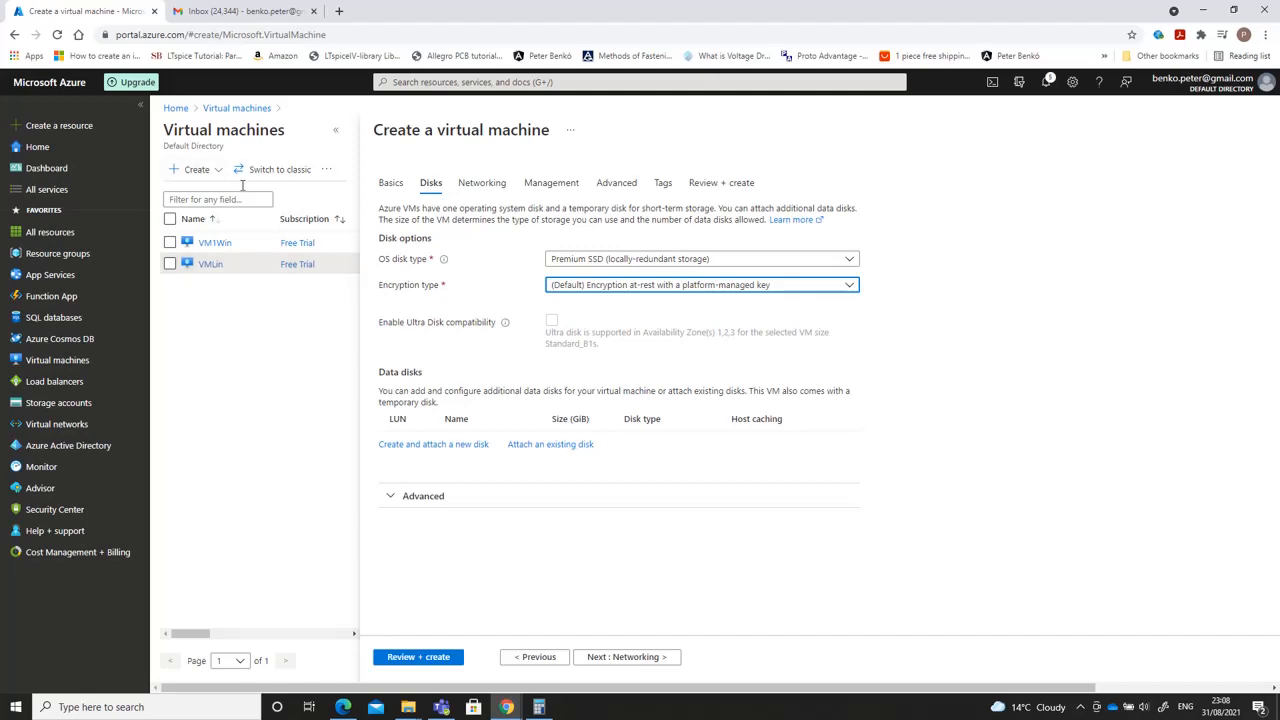
# - Examine VM1Win's public IP configuration and VMLin's private IP address in their resource details
pyautogui.click(220, 242)
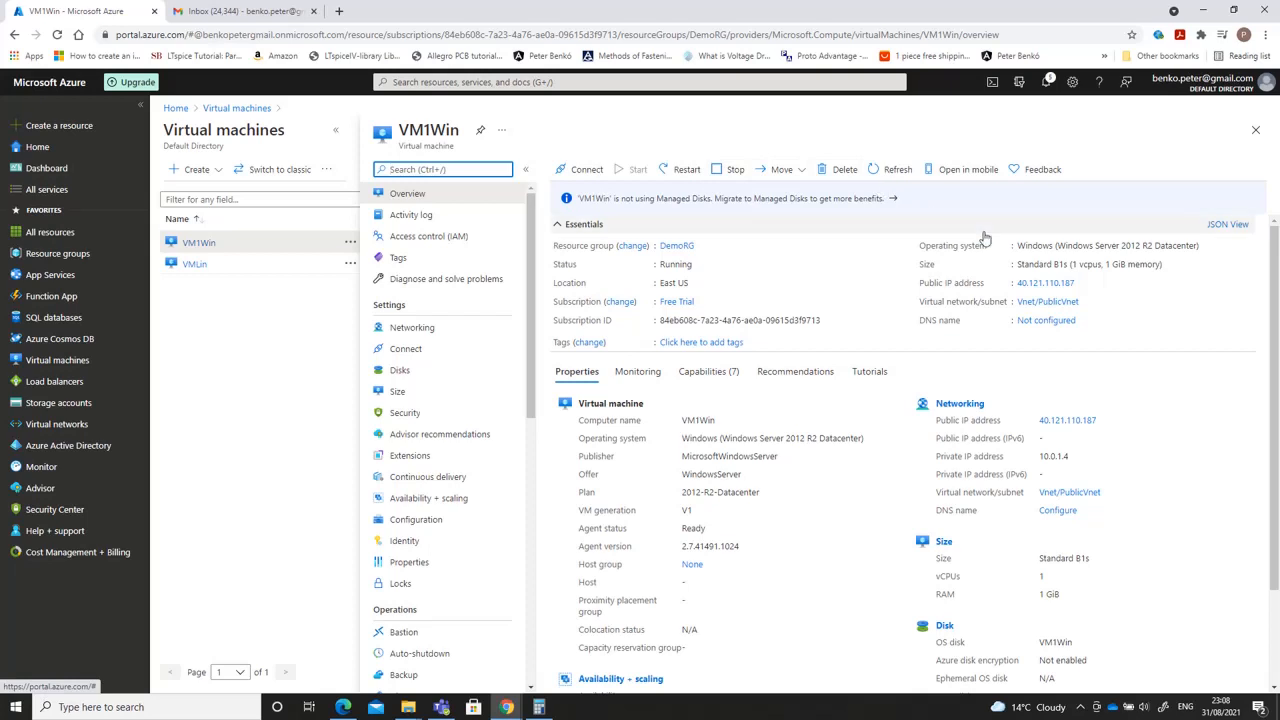
pyautogui.click(1046, 284)
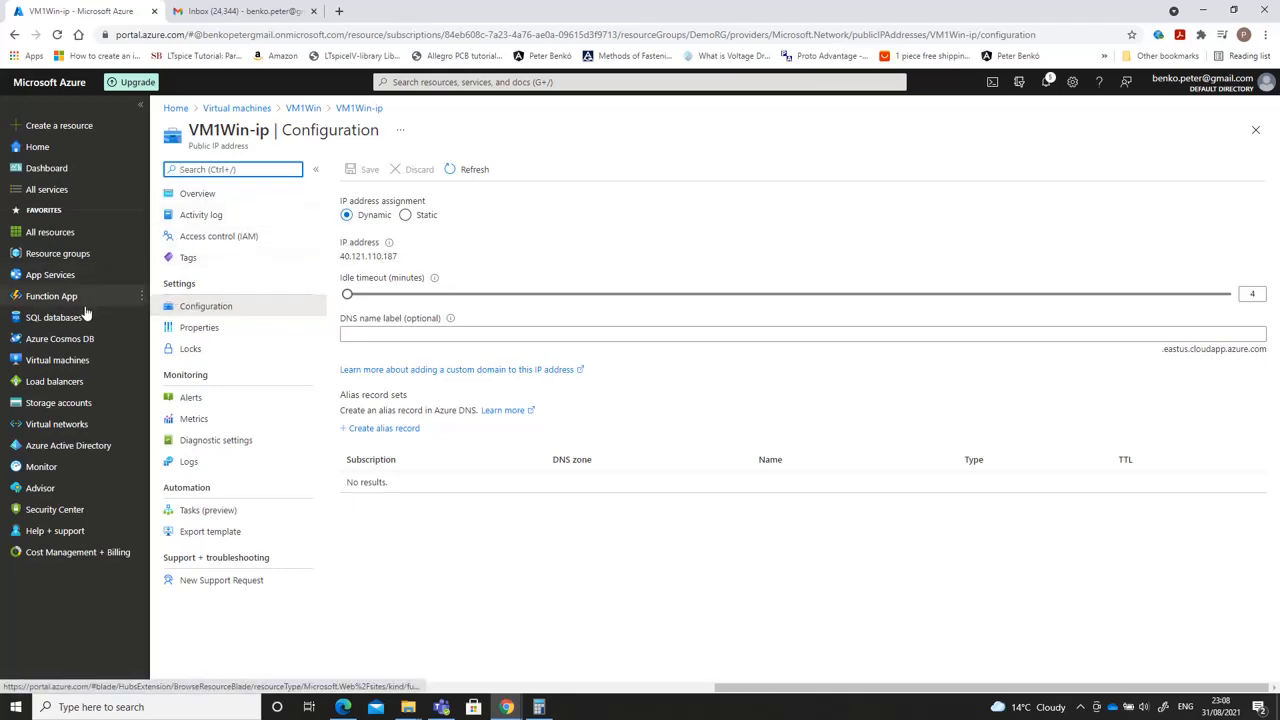
pyautogui.click(63, 361)
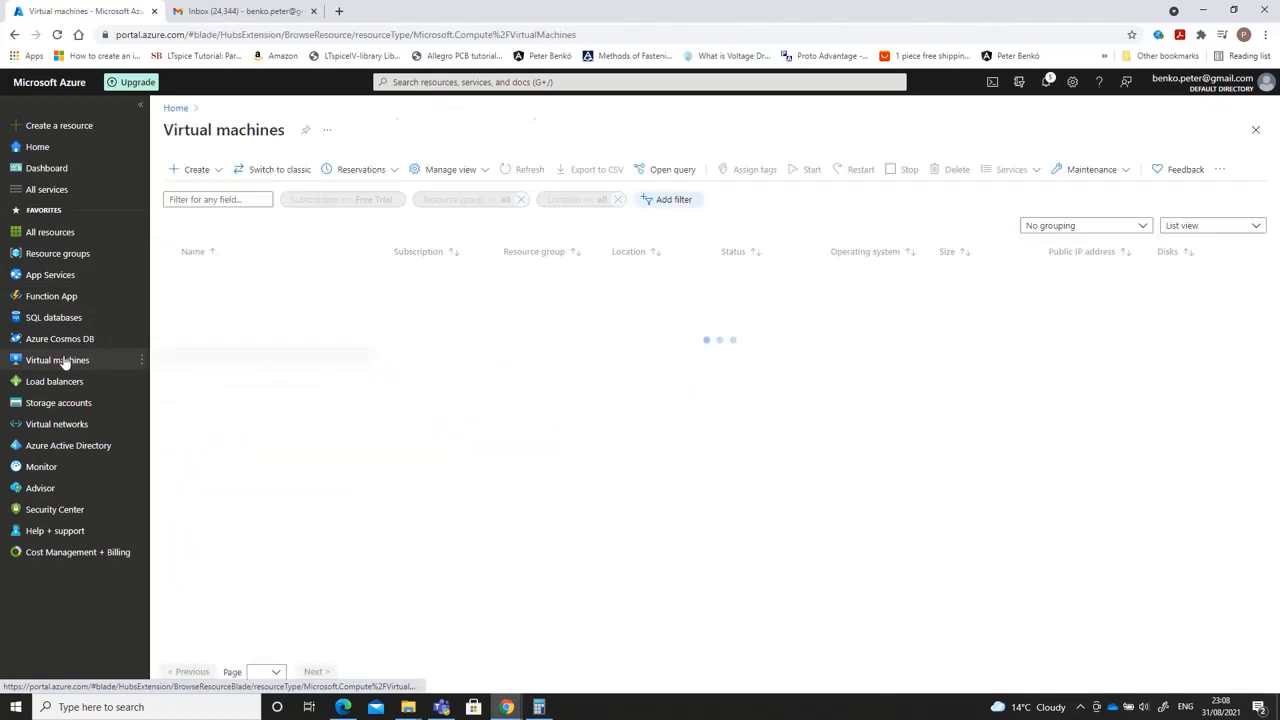
pyautogui.click(210, 297)
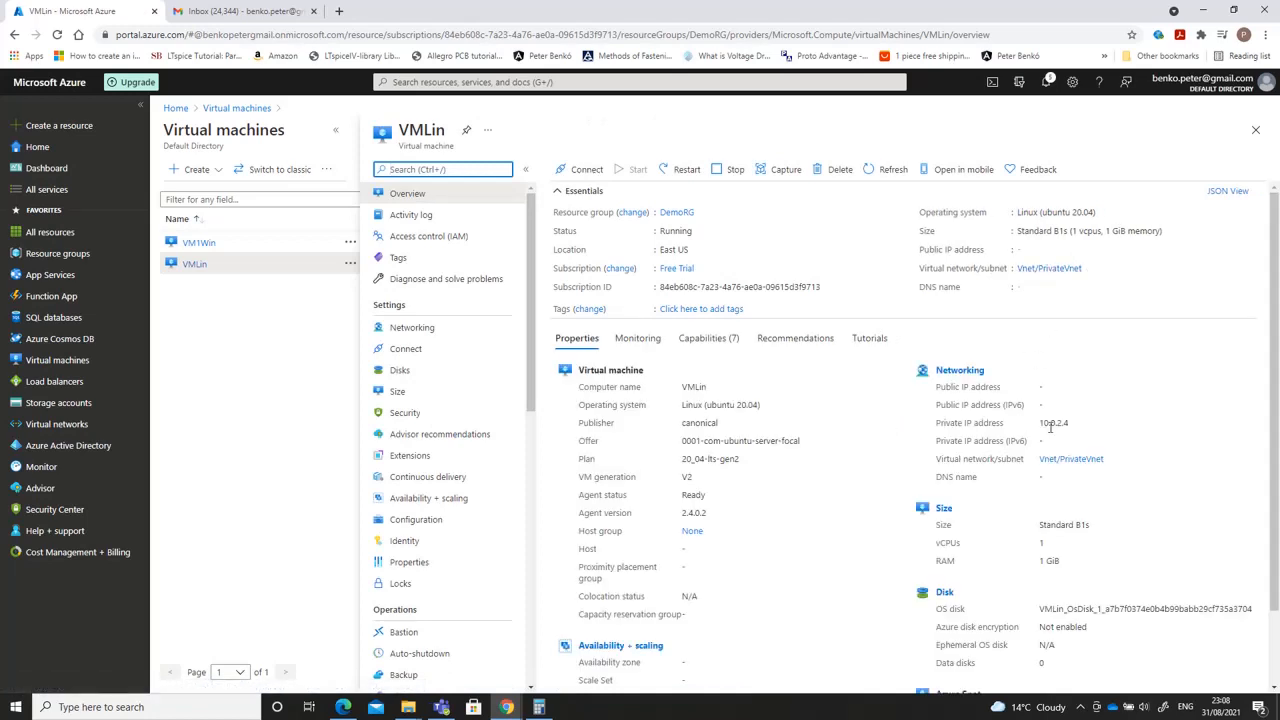
pyautogui.doubleClick(1050, 424)
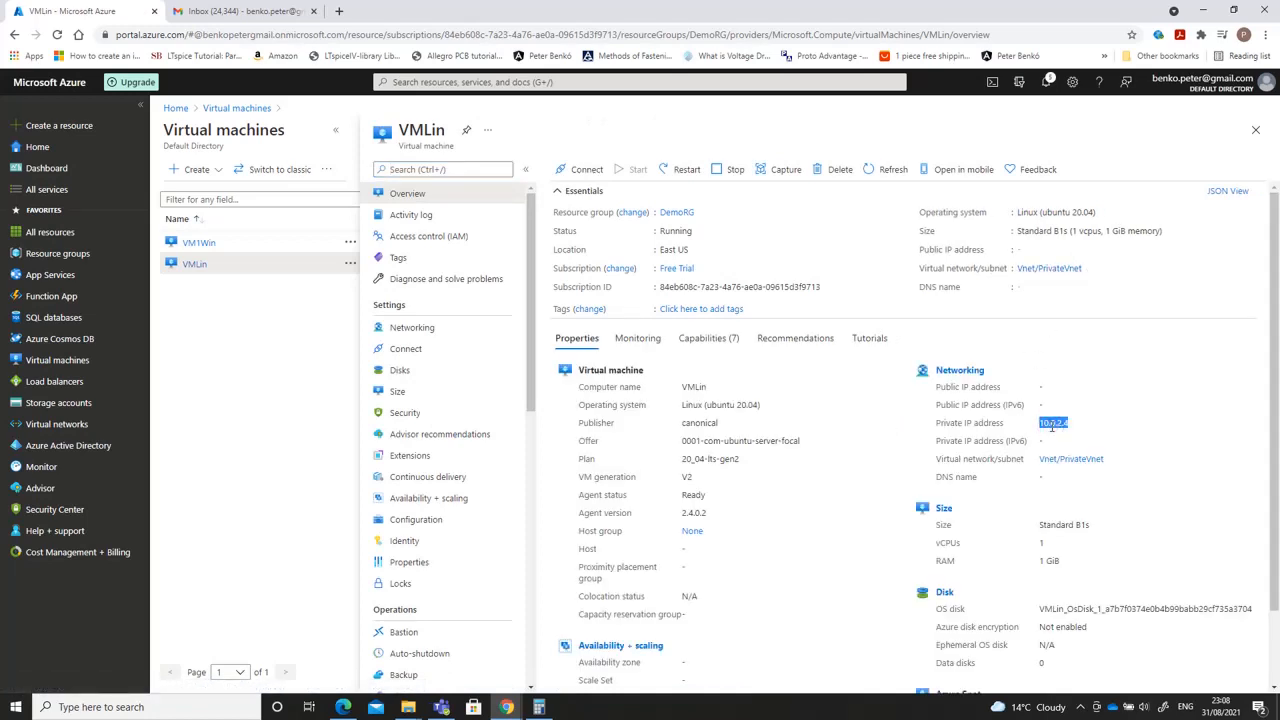
pyautogui.click(190, 348)
# - Copy VM1Win's public IP address and start a Remote Desktop Connection to 40.121.110.187
pyautogui.click(205, 243)
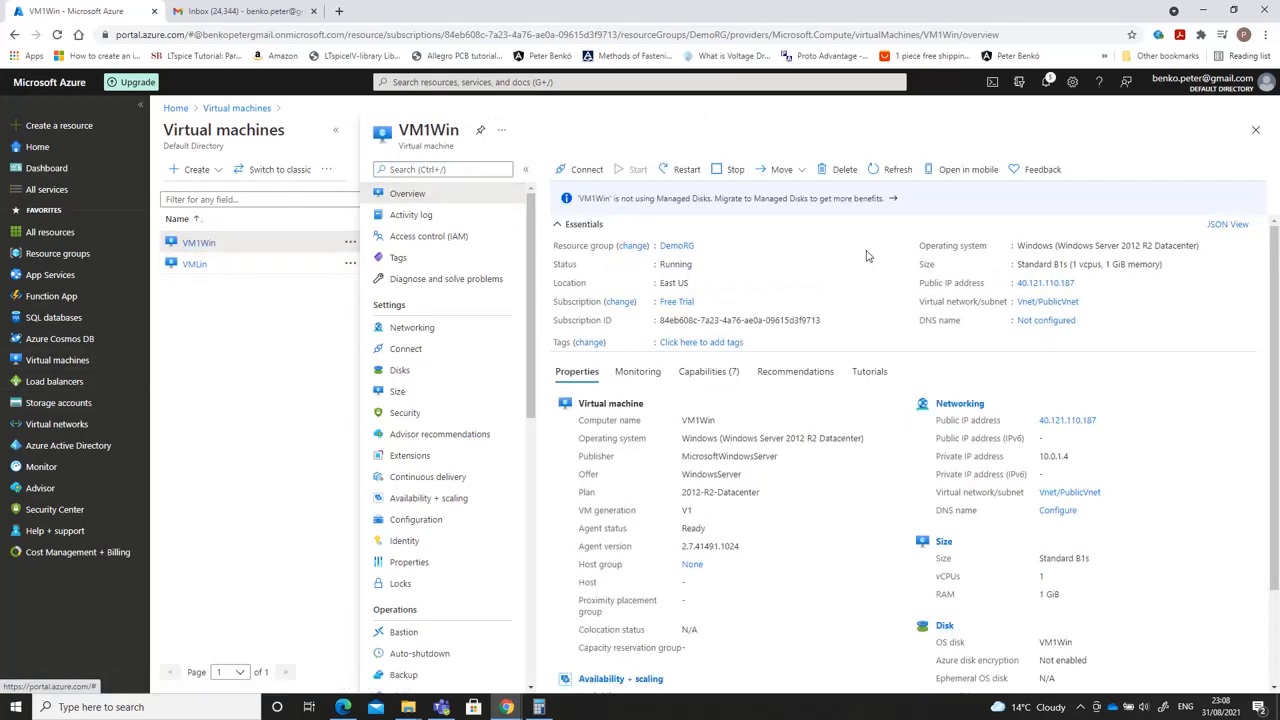
pyautogui.click(1080, 285)
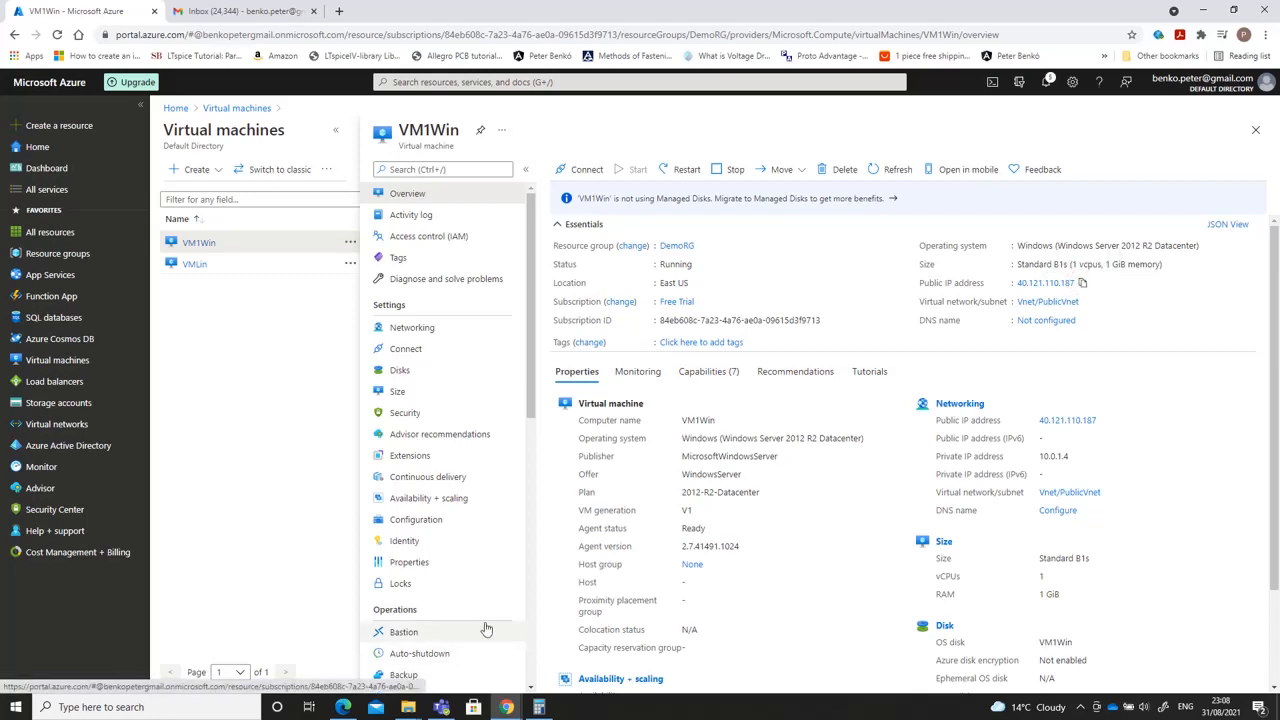
pyautogui.click(212, 707)
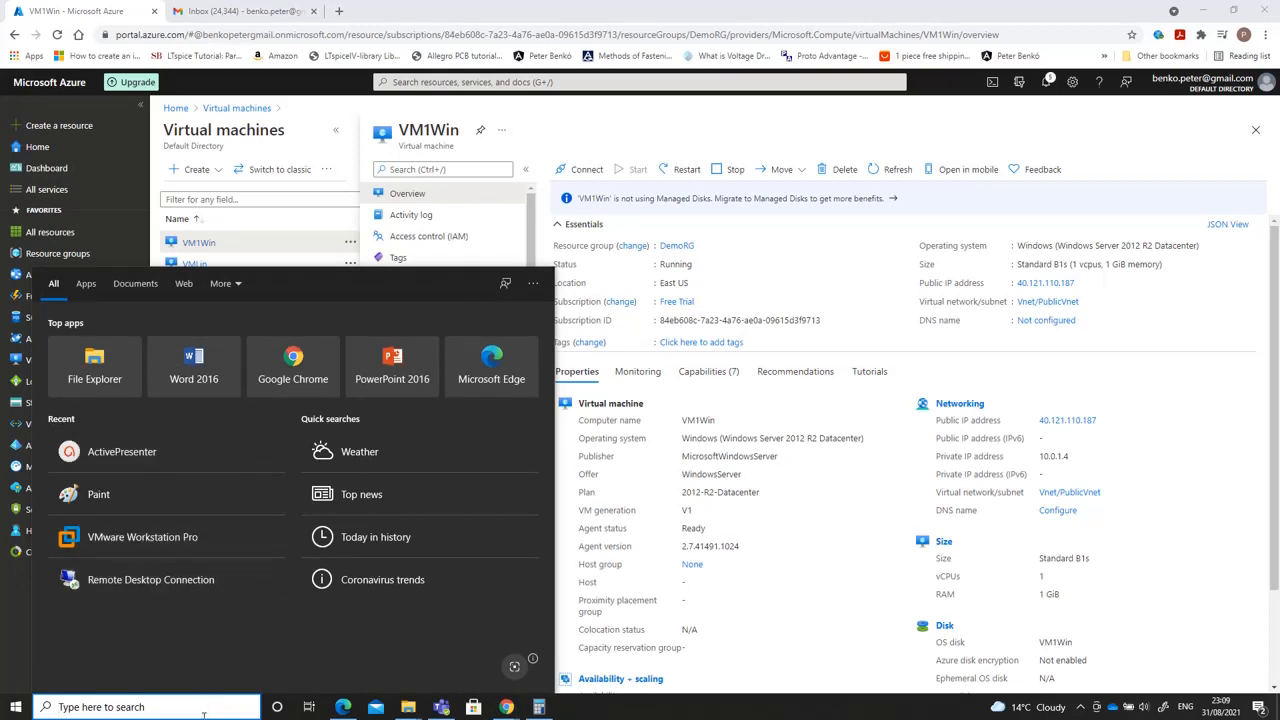
pyautogui.click(178, 572)
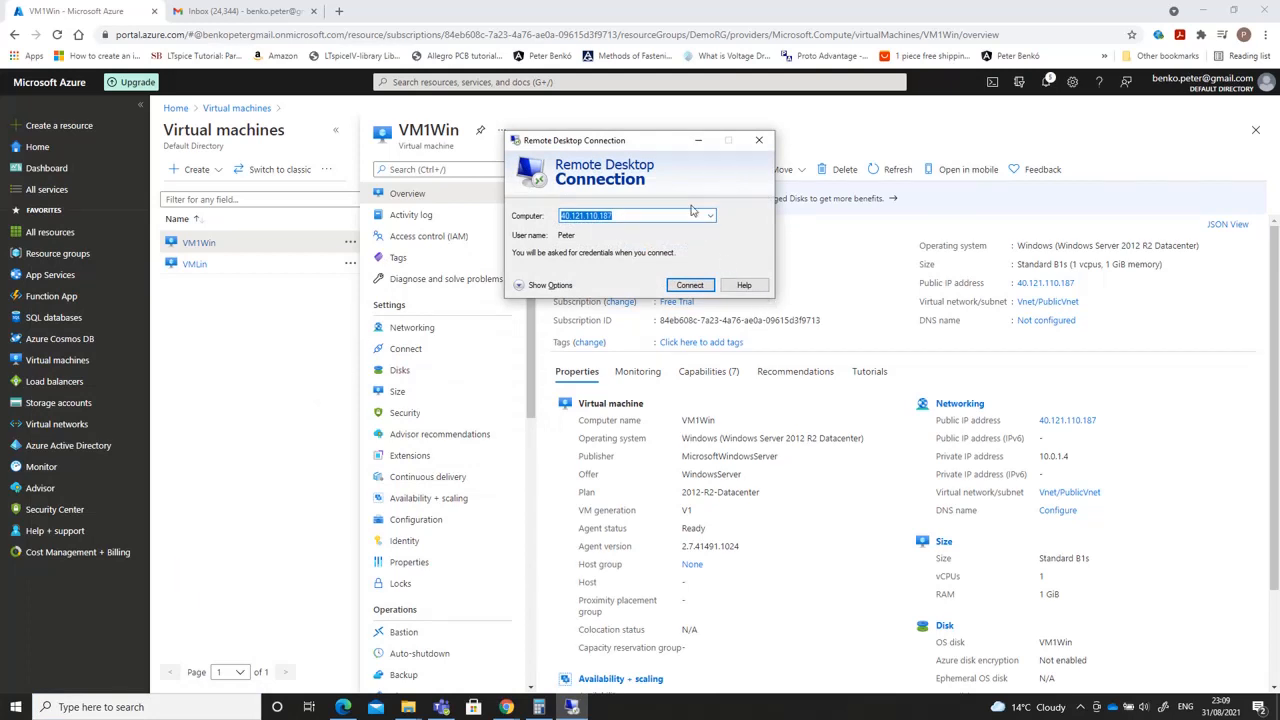
pyautogui.hotkey('ctrl', 'v')
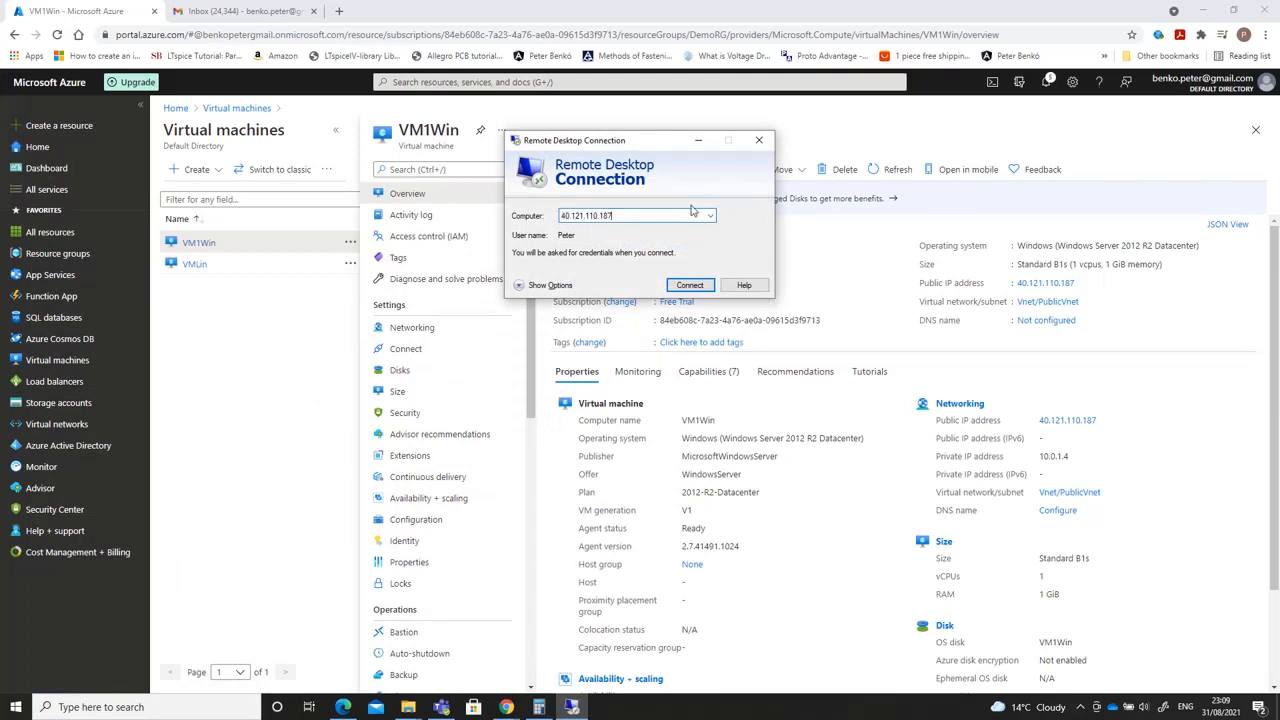
pyautogui.click(689, 286)
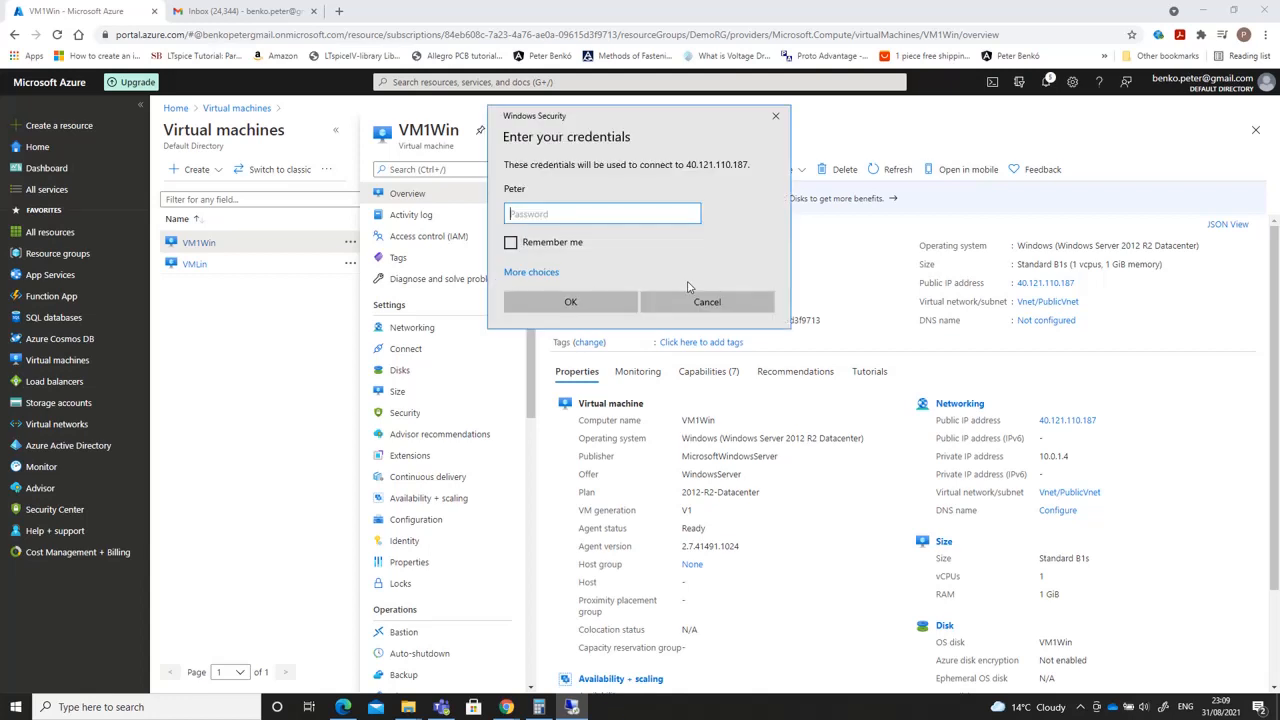
# - Enter the account password for the remote session and accept connecting despite the certificate errors
pyautogui.write('************')
pyautogui.press('Return')
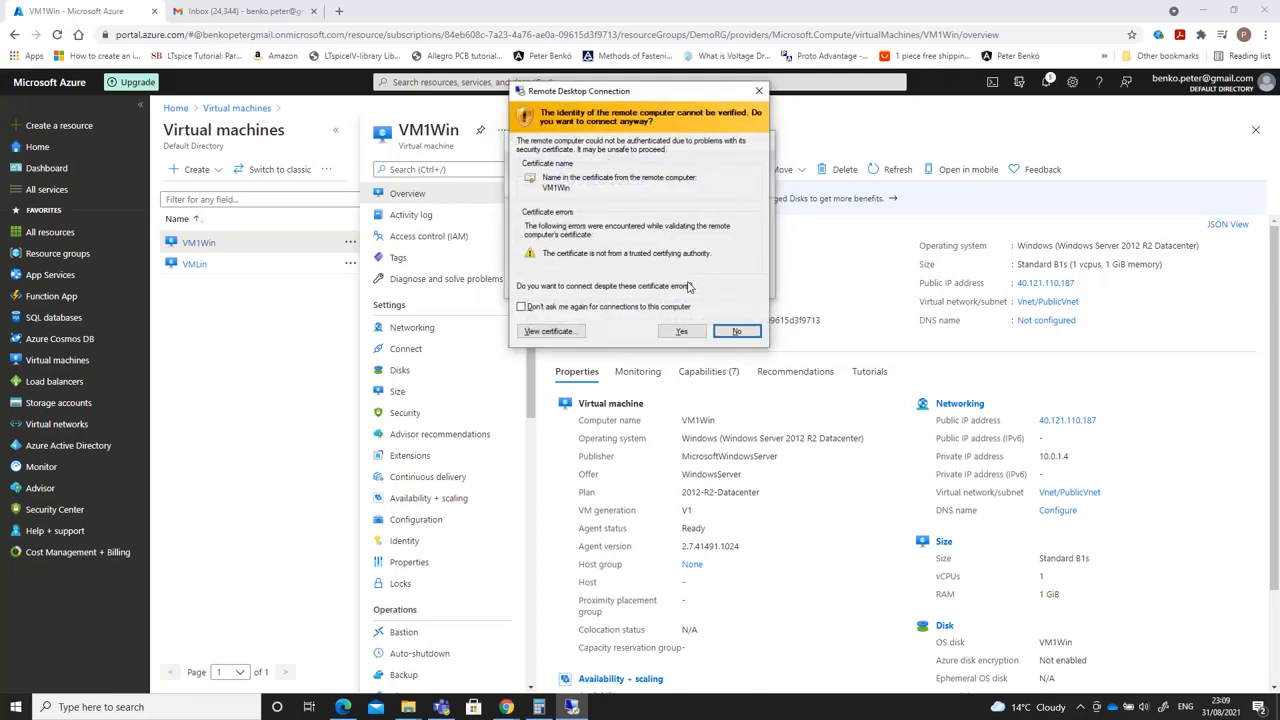
pyautogui.click(688, 331)
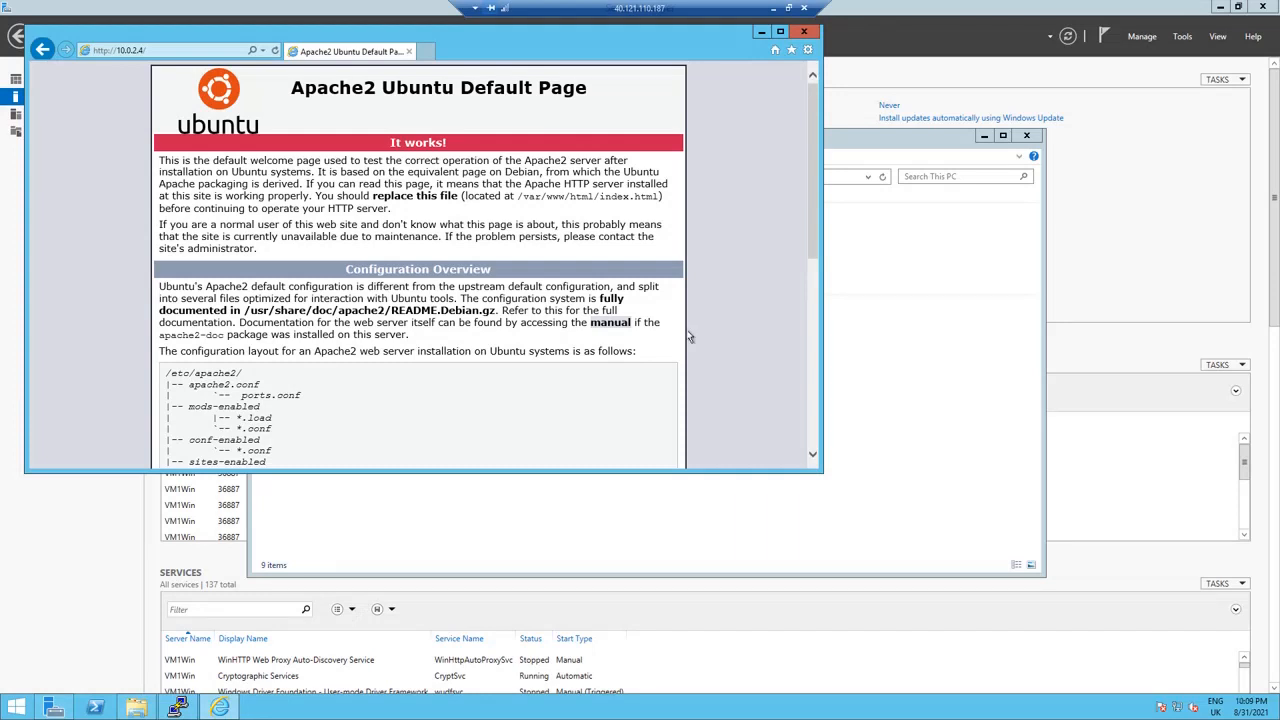
# - Try to open the address 10.0.1.1. in Internet Explorer on the remote VM1Win machine
pyautogui.click(225, 50)
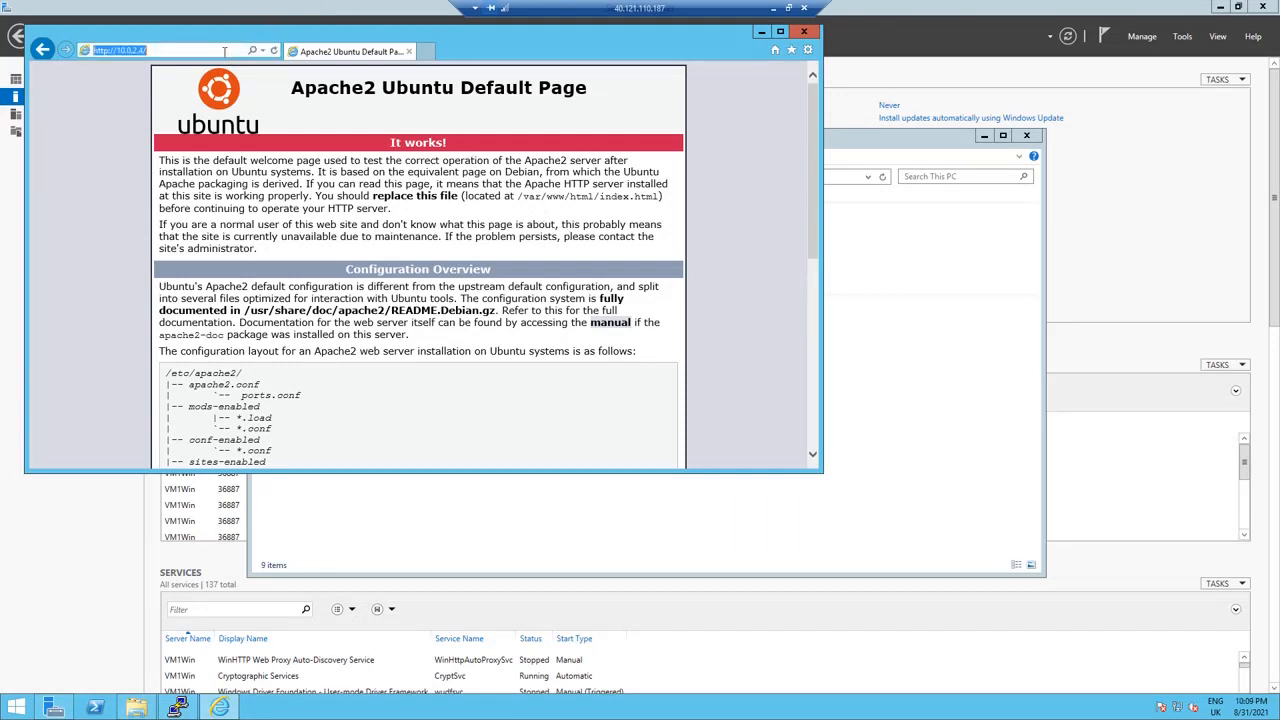
pyautogui.write('10')
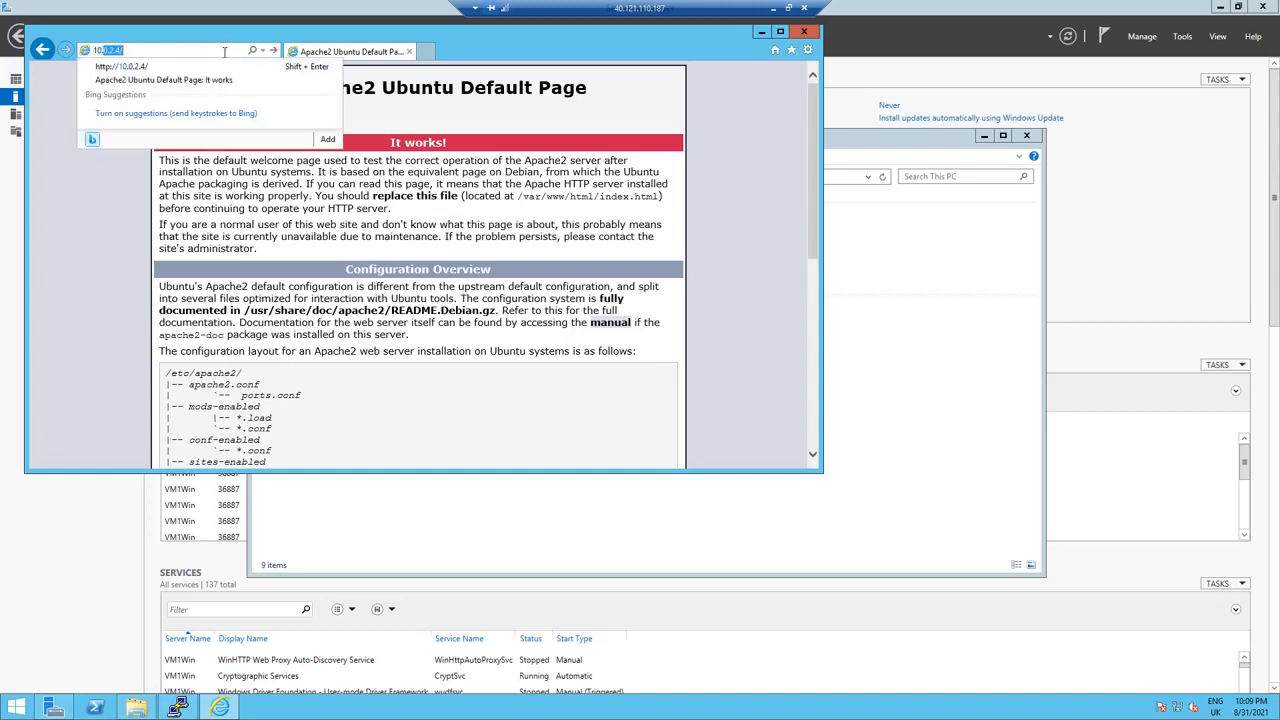
pyautogui.write('.0.1')
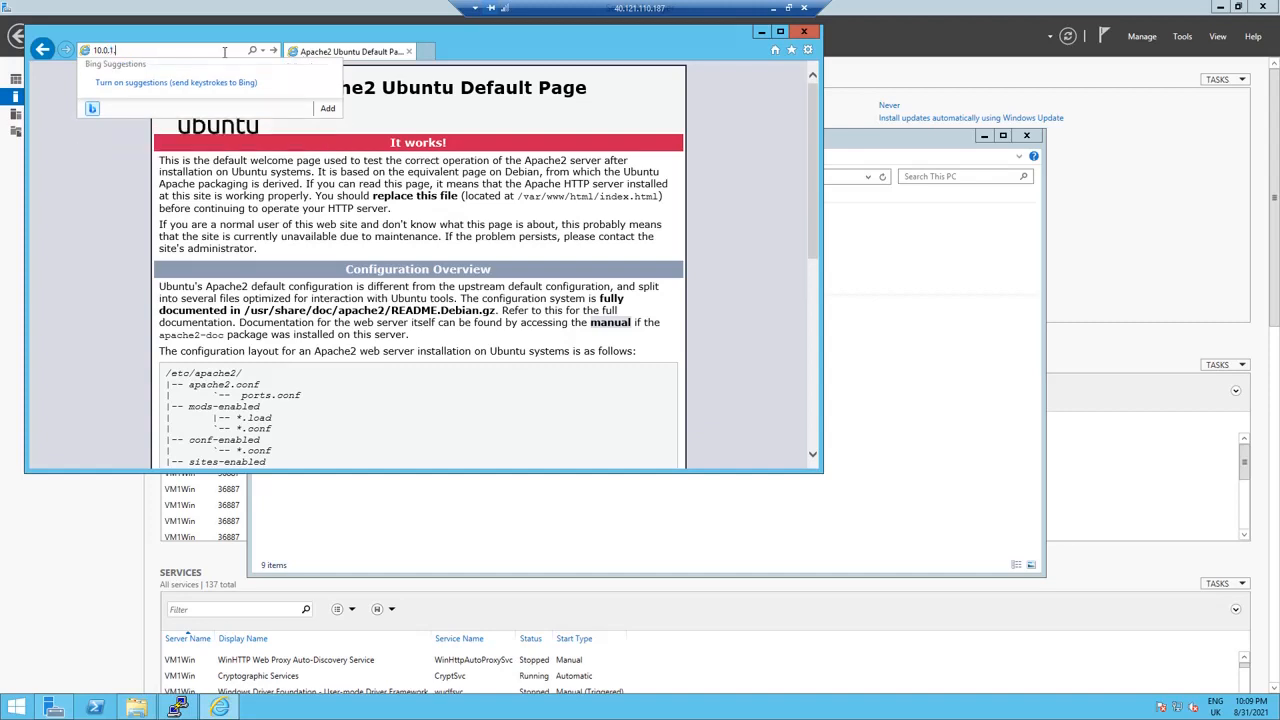
pyautogui.write('.1.')
pyautogui.press('Return')
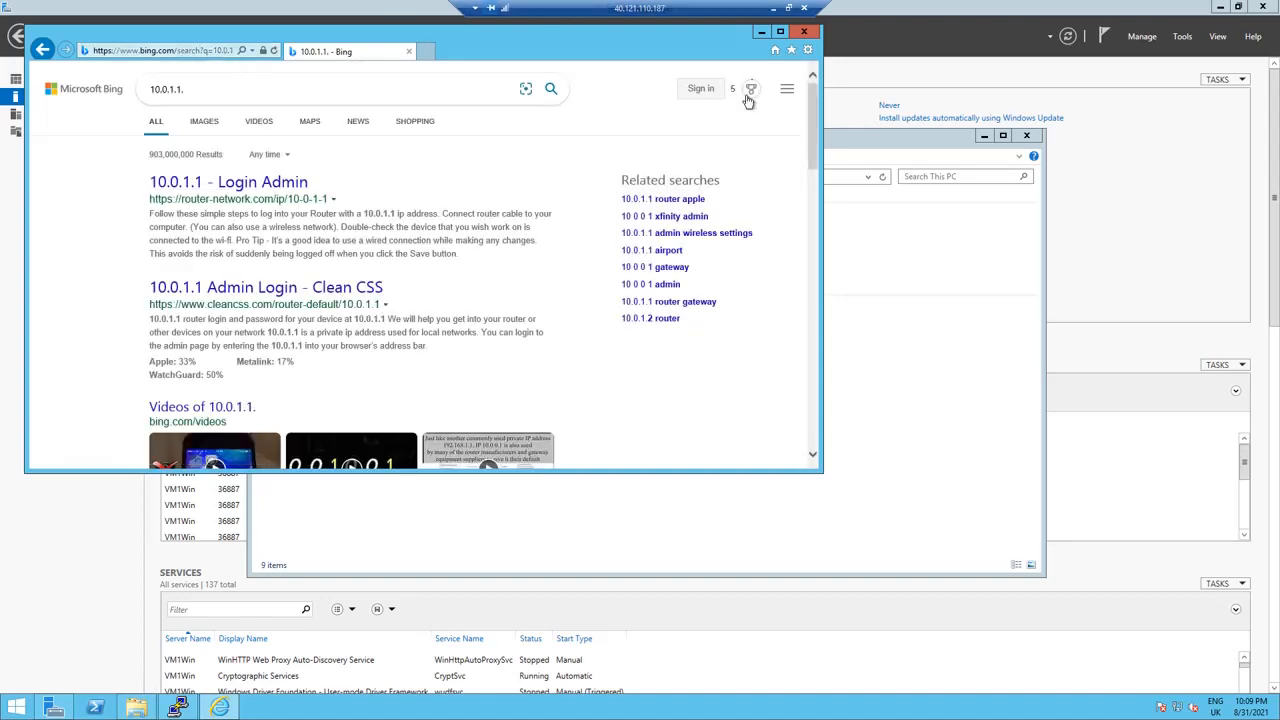
# - Close Internet Explorer on the remote machine and bring Server Manager's Local Server page to the front
pyautogui.moveTo(813, 128); pyautogui.dragTo(813, 176)
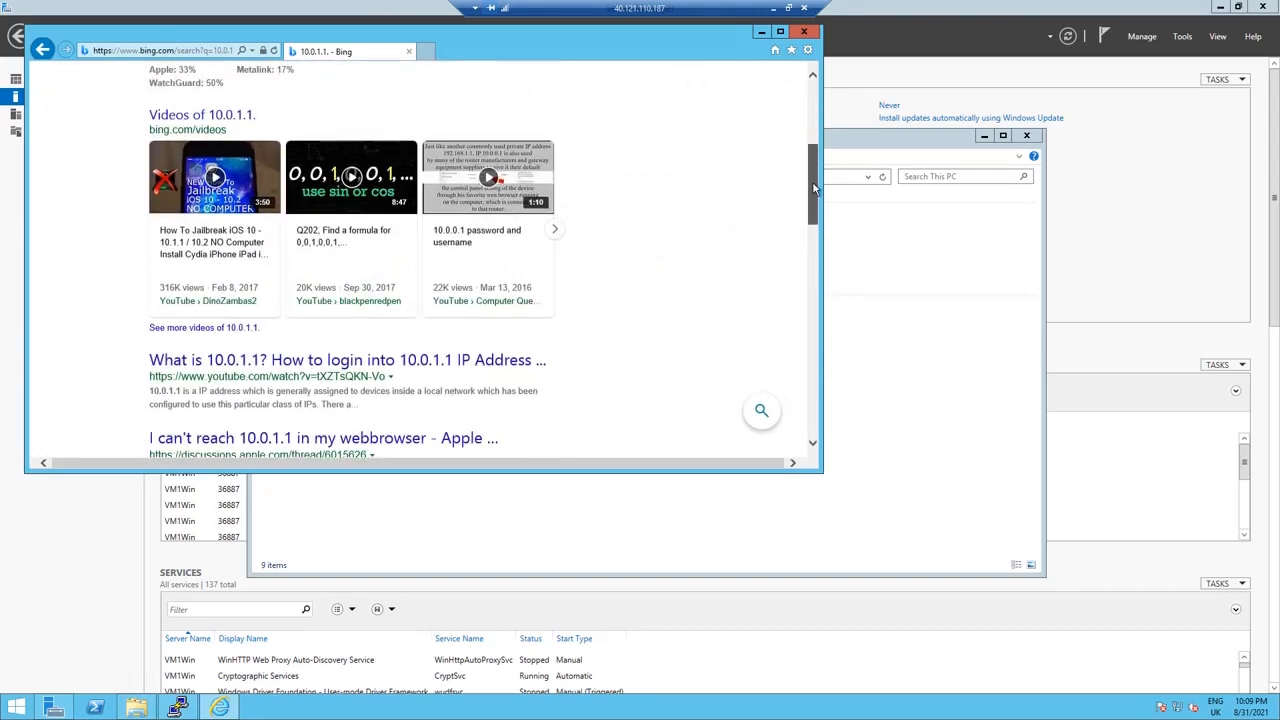
pyautogui.click(812, 36)
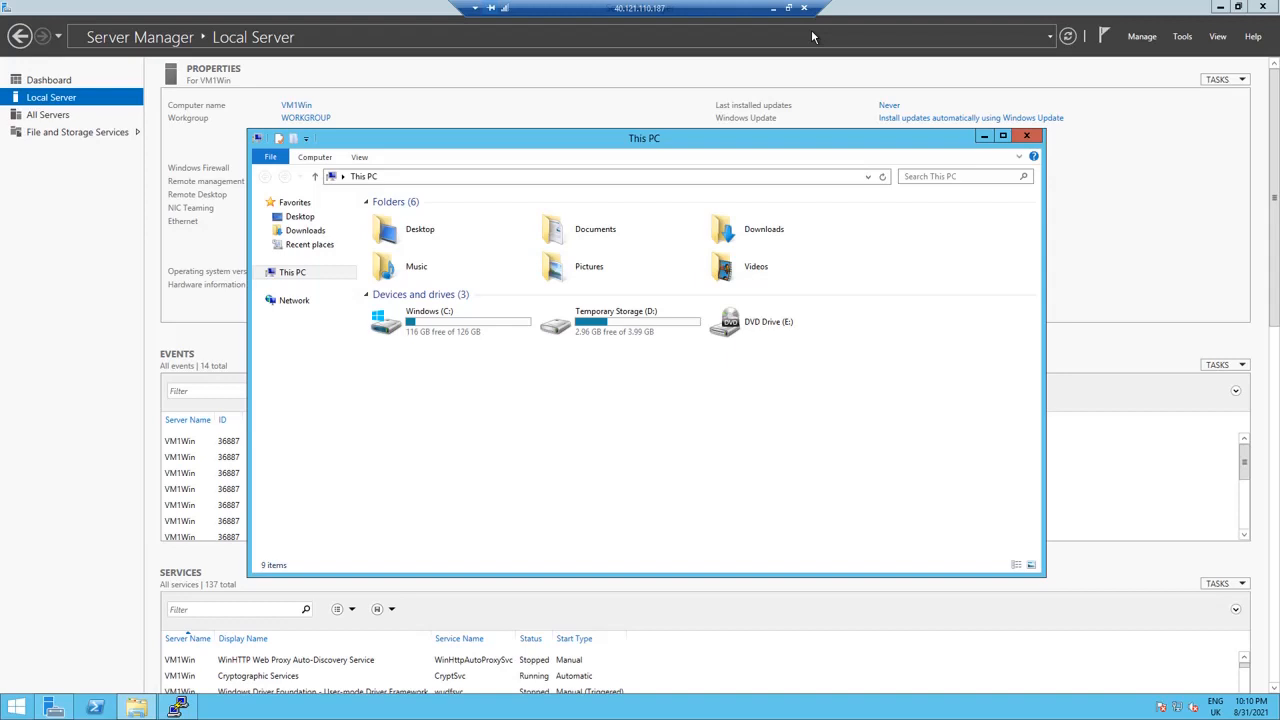
pyautogui.click(720, 65)
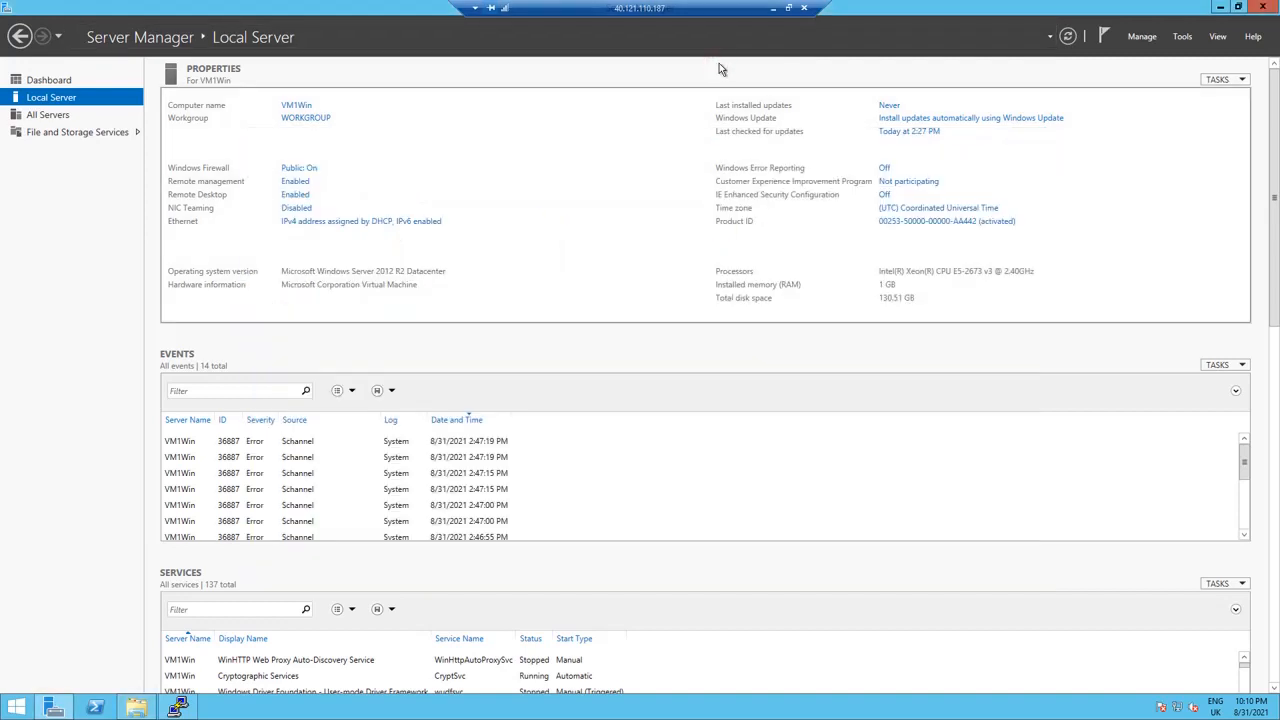